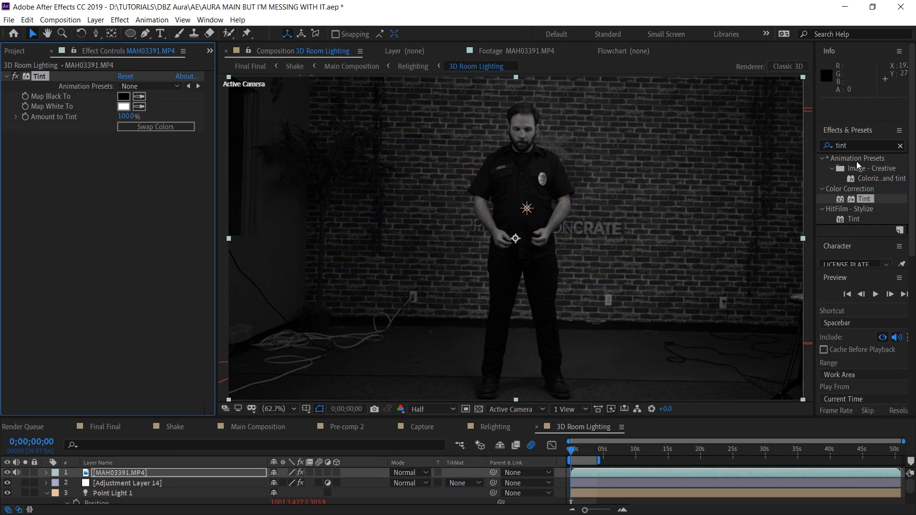
Step: Apply and adjust Levels on the MAH03391.MP4 footage in 3D Room Lighting, and set the layer's blending mode to Multiply
text(level)
drag(866, 219, 93, 215)
drag(35, 215, 67, 213)
click(410, 473)
click(442, 88)
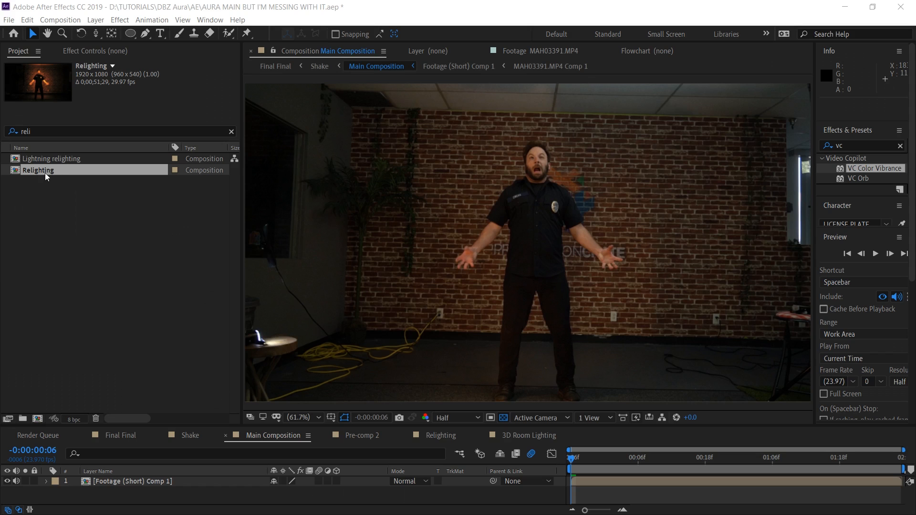
Step: Place the Relighting composition above the footage in Main Composition and set its blending mode to Add
drag(44, 172, 528, 246)
click(399, 482)
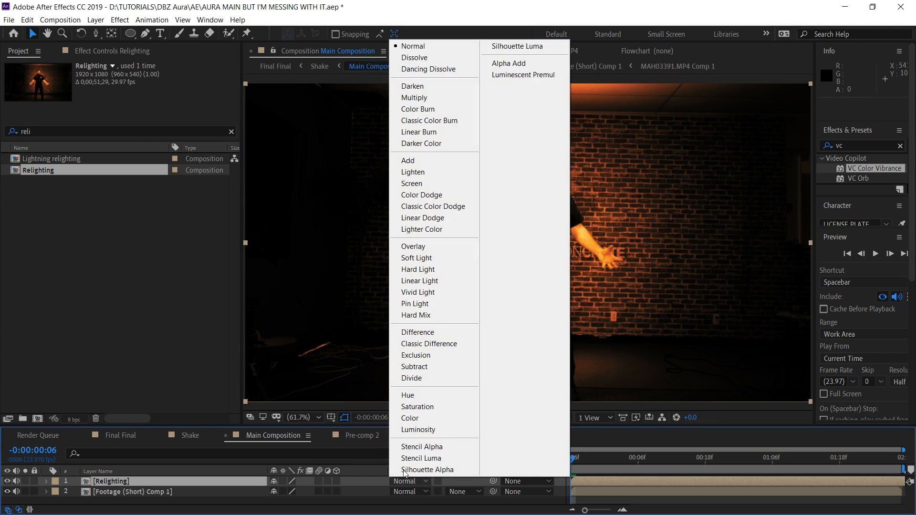
click(431, 161)
Step: Keyframe the Relighting layer's opacity from 0% at the start and raise it over the following frames
key(t)
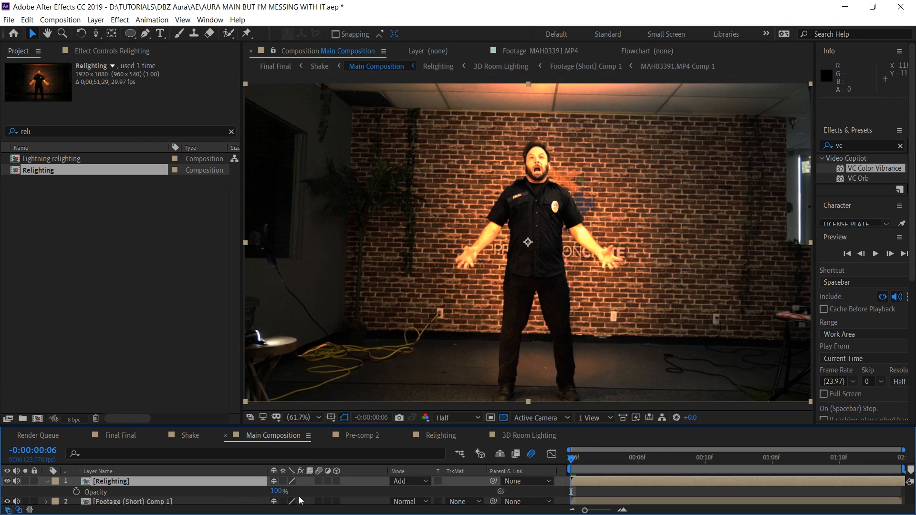
drag(274, 492, 180, 490)
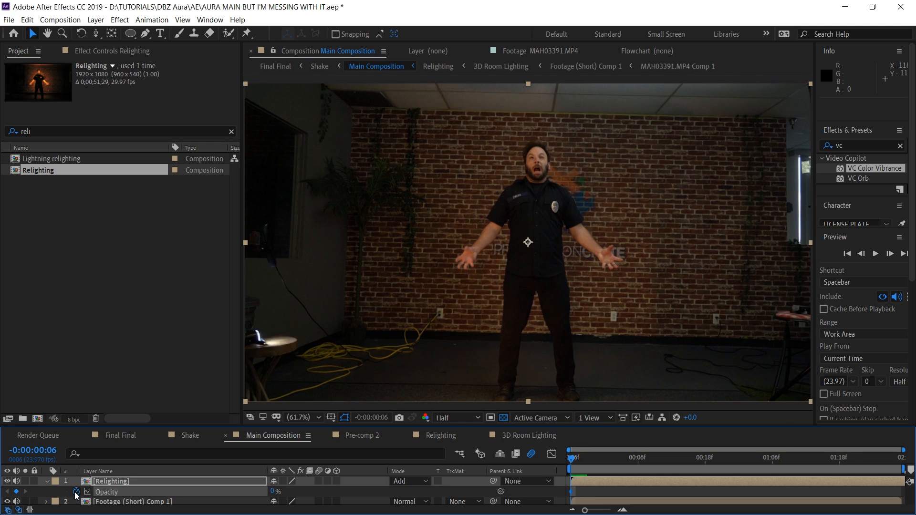
key(Page_Down)
drag(275, 492, 330, 490)
drag(594, 464, 623, 495)
drag(585, 462, 694, 484)
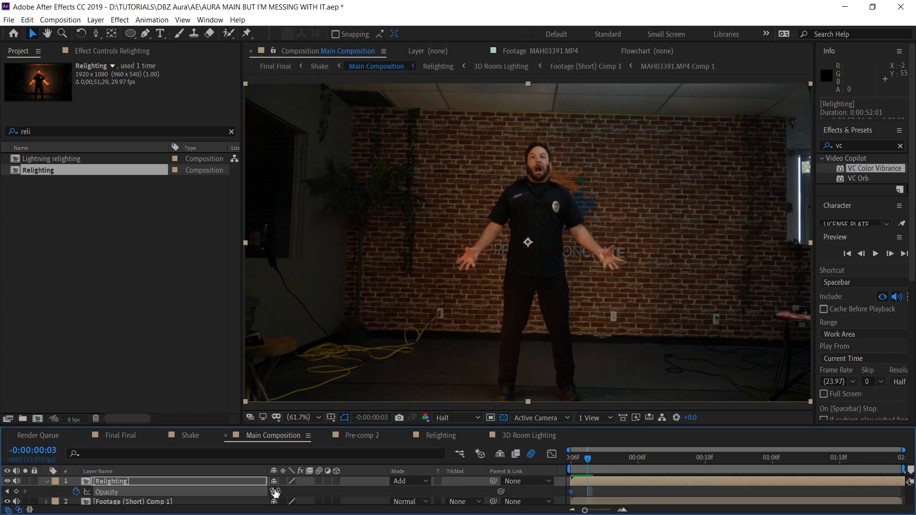
Step: Lower the Relighting layer's opacity with a keyframe several frames further on, and duplicate the layer
key(Page_Down)
key(Page_Down)
key(Page_Down)
key(Page_Down)
key(Page_Down)
key(Page_Down)
key(Page_Down)
drag(275, 492, 227, 487)
click(592, 481)
mouse_move(619, 469)
mouse_down()
mouse_move(588, 470)
mouse_move(604, 492)
mouse_move(578, 471)
mouse_move(635, 477)
mouse_up()
key(ctrl+d)
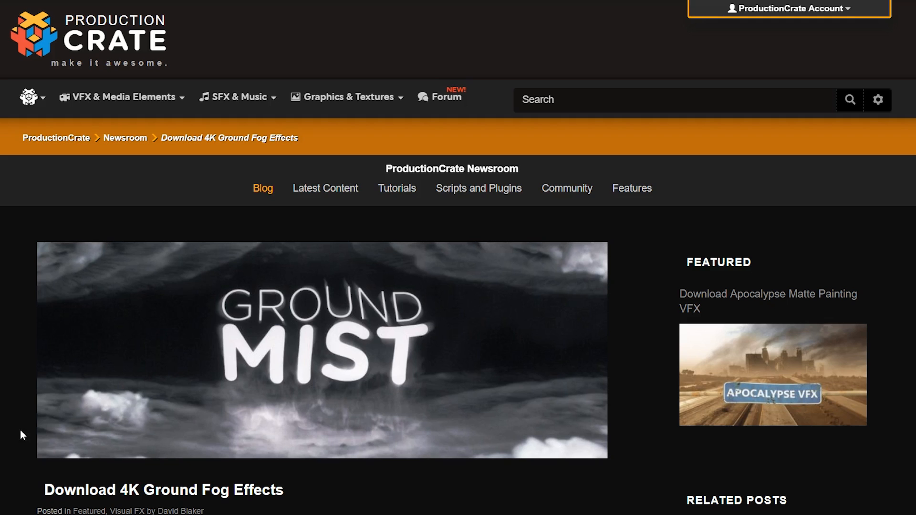
Step: Look through the ProductionCrate web article on downloading 4K ground fog effects
scroll(336, 433, down, 9)
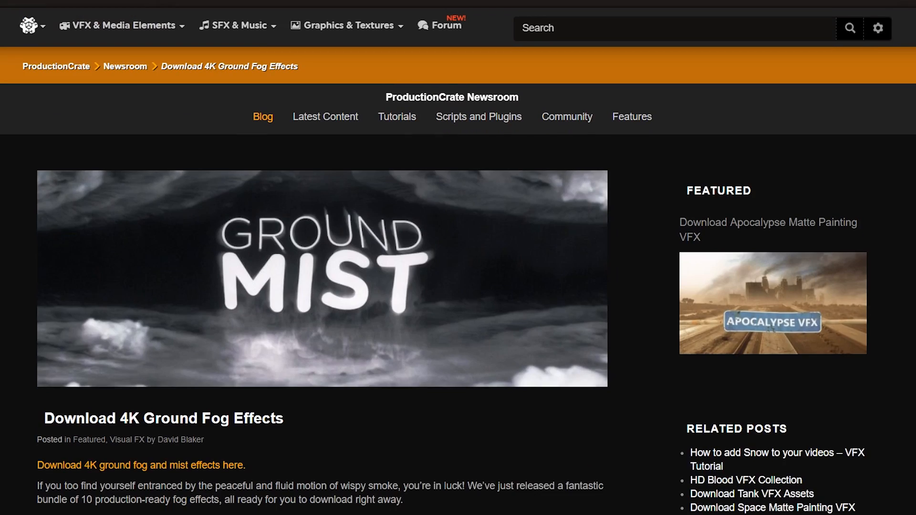
scroll(711, 428, down, 12)
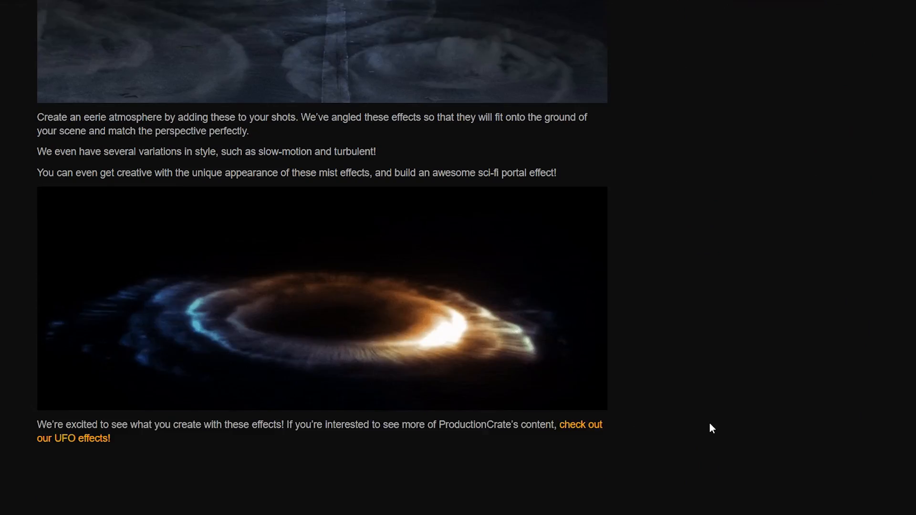
scroll(711, 429, up, 2)
scroll(710, 425, up, 5)
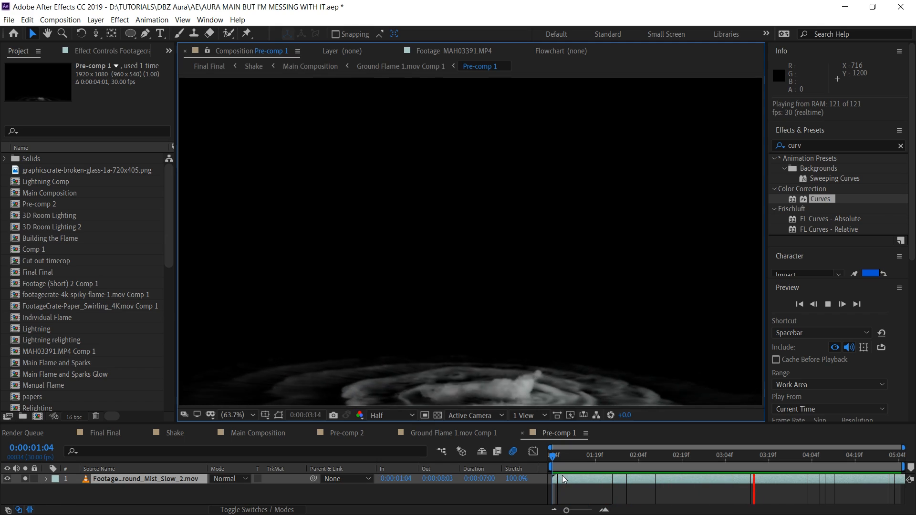
Step: Time-stretch the Ground Mist Slow 2 footage in Pre-comp 1 to a factor of 10% and preview it
right_click(586, 478)
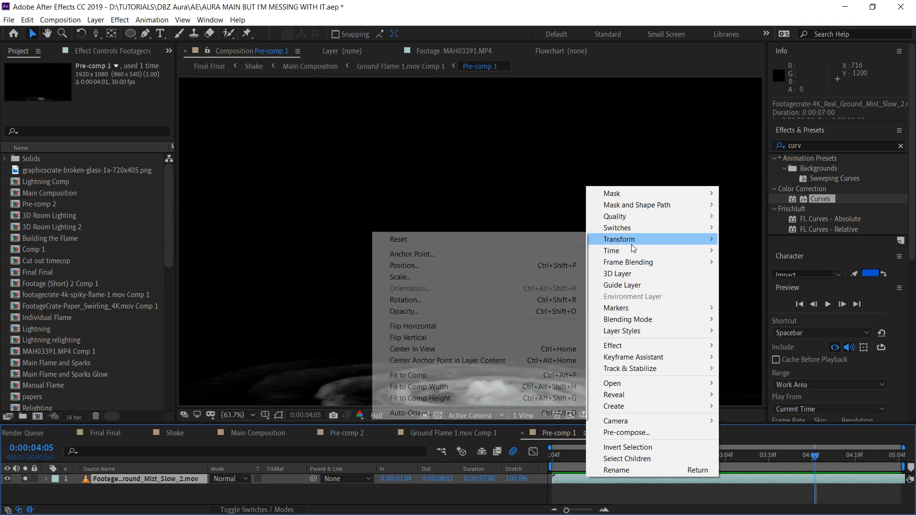
mouse_move(675, 250)
click(790, 279)
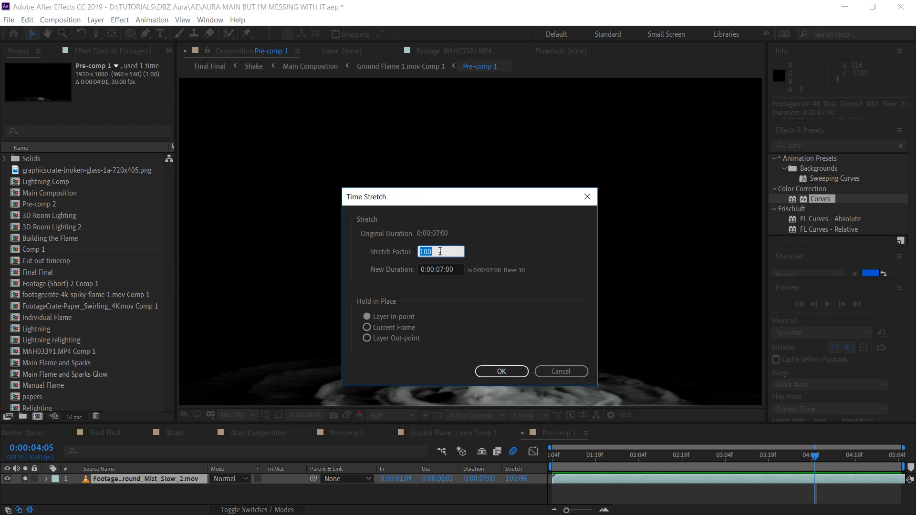
click(502, 371)
drag(575, 458, 551, 462)
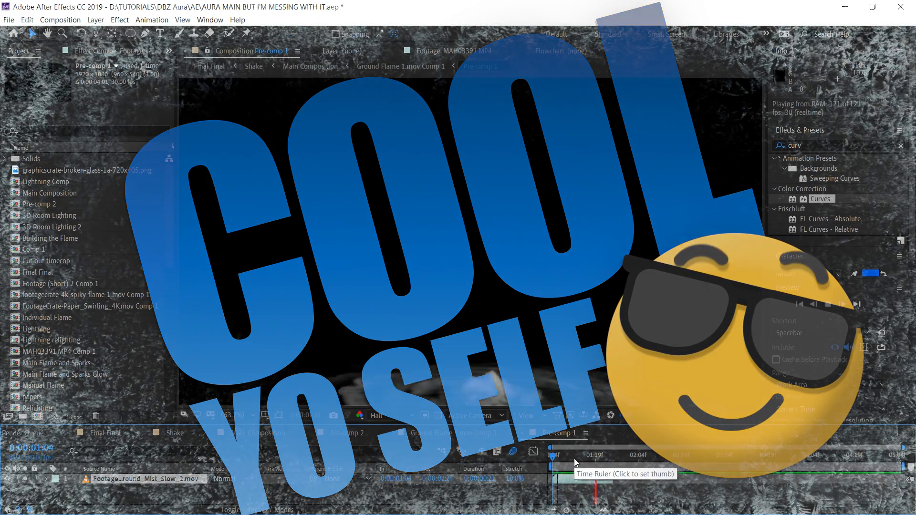
key(space)
Step: Duplicate the stretched mist clip repeatedly, line the copies up end to end across the timeline, and preview the sequence
key(ctrl+d)
drag(582, 478, 873, 479)
key(ctrl+d)
key(ctrl+d)
key(ctrl+d)
key(ctrl+d)
key(space)
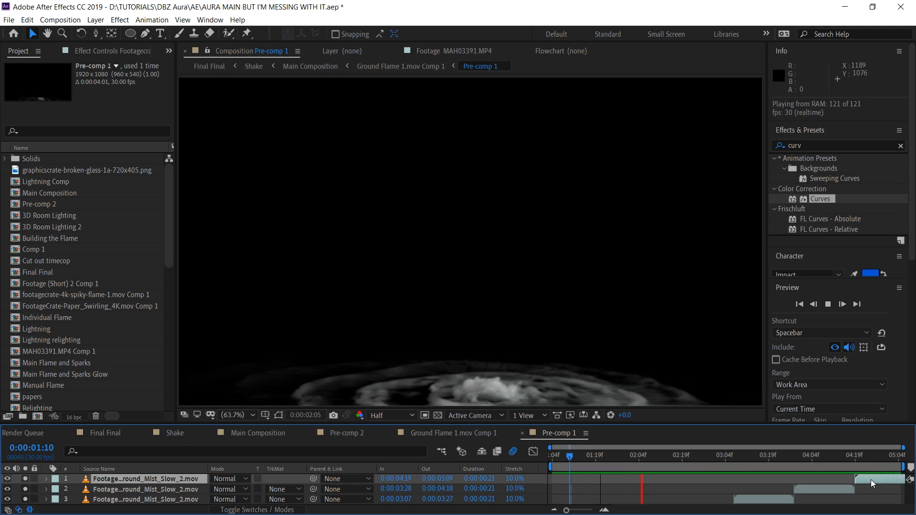
Step: Set the Tint effect's Map White To colour to a dusty yellow on the Ground Flame comp's adjustment layer
drag(549, 363, 540, 274)
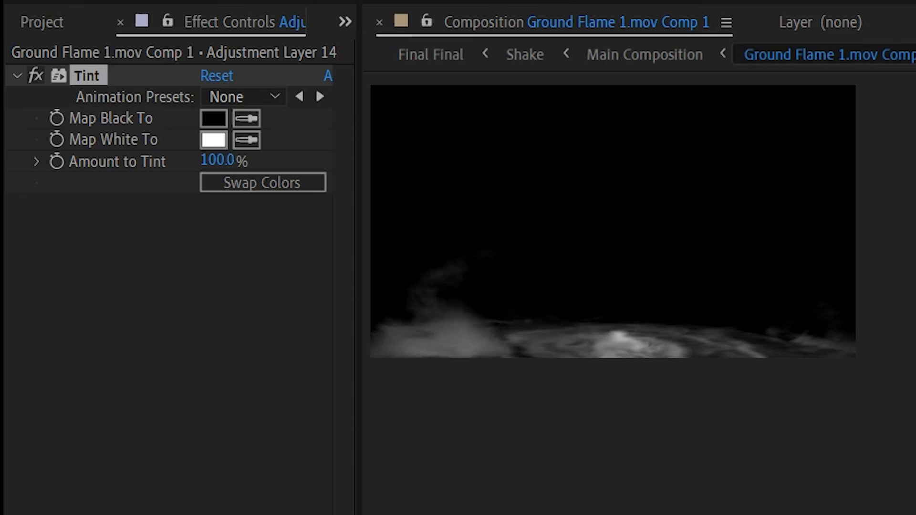
click(214, 140)
drag(167, 137, 169, 346)
click(673, 141)
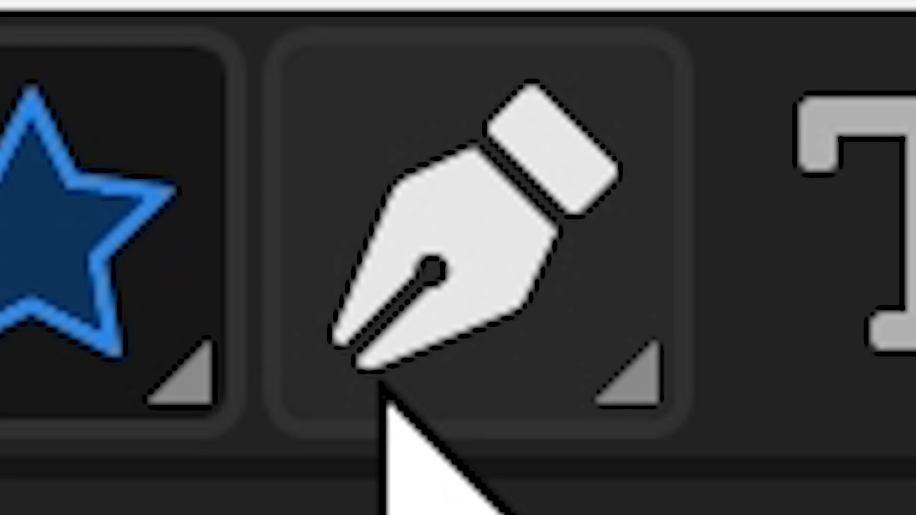
Step: Draw Pen tool masks around both legs on the mist layer, plus a rectangular mask across the feet
click(381, 381)
scroll(486, 260, up, 3)
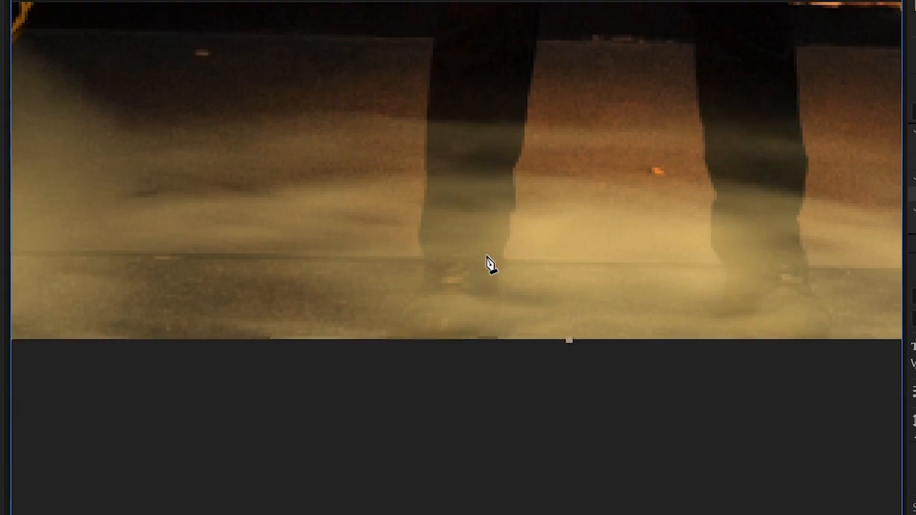
click(507, 313)
click(508, 379)
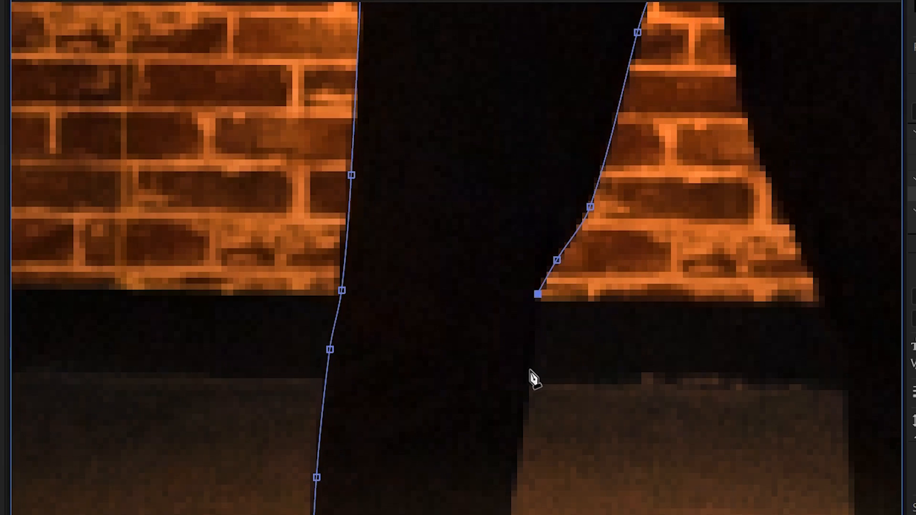
scroll(479, 234, up, 2)
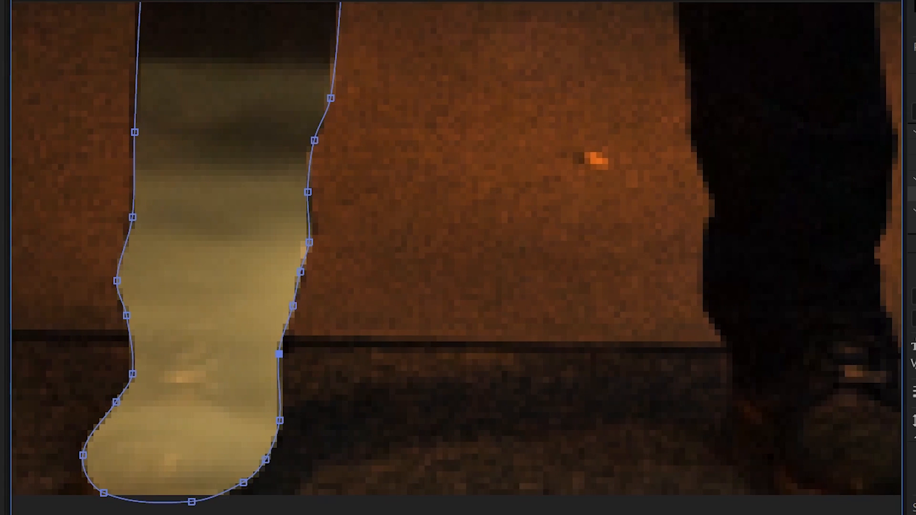
scroll(635, 330, up, 3)
click(631, 321)
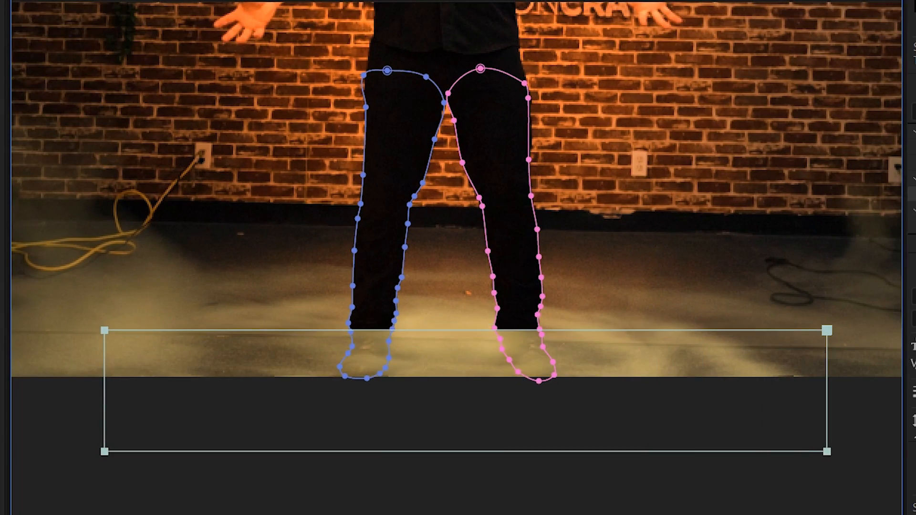
drag(128, 514, 127, 510)
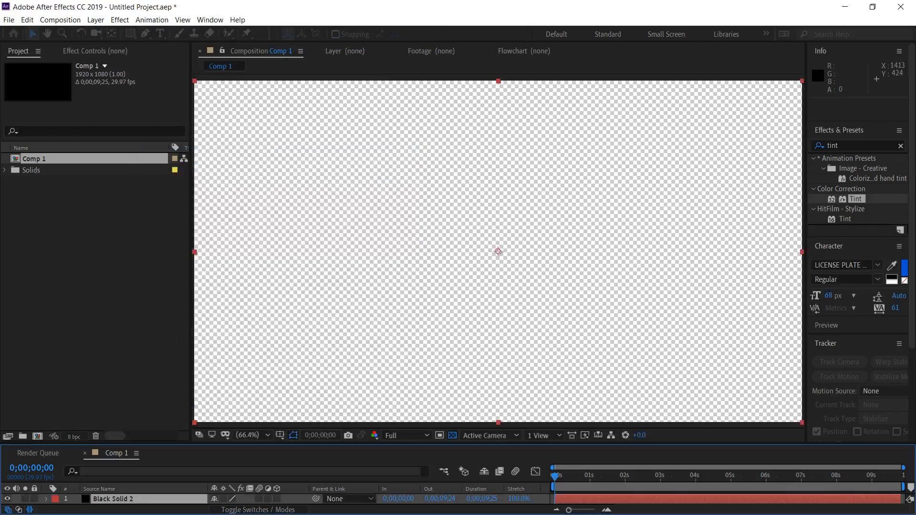
Step: Apply Turbulent Noise to Black Solid 2 and set its fractal type to Dynamic
click(887, 144)
text(Turbulent Noise)
double_click(861, 169)
click(136, 94)
click(148, 161)
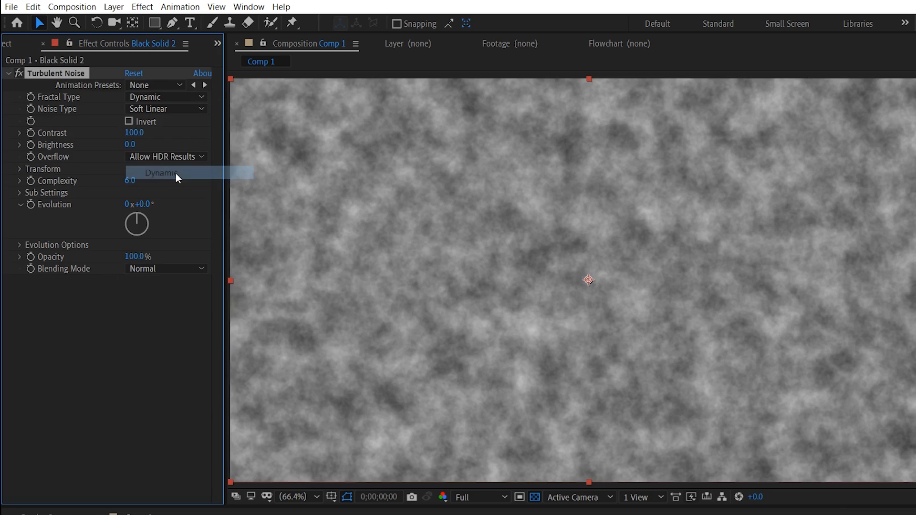
Step: Invert the turbulent noise and set its contrast to 232.1, keeping brightness at 0
click(129, 121)
click(19, 145)
drag(119, 164, 72, 164)
click(19, 133)
drag(72, 183, 106, 182)
drag(80, 152, 139, 155)
drag(114, 184, 119, 184)
Step: Set the turbulent noise's uniform scale to 153
click(20, 207)
click(31, 242)
drag(72, 262, 84, 262)
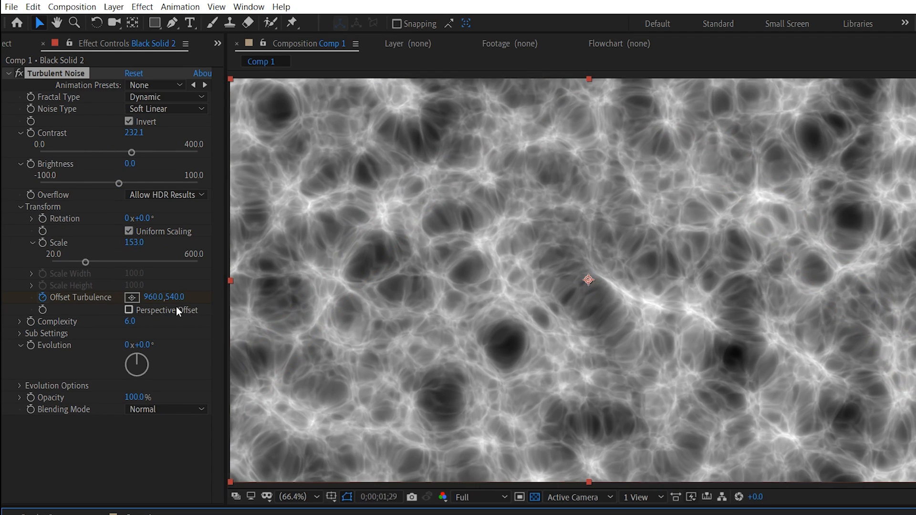
Step: Keyframe Offset Turbulence to 960, -1980 at 0;00;01;29, enable Perspective Offset, and preview the moving noise
drag(175, 298, 130, 309)
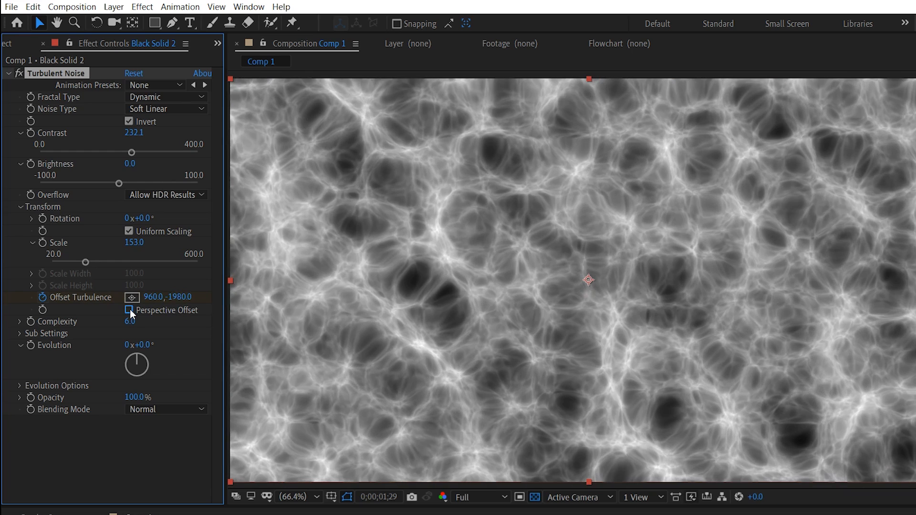
key(Home)
key(space)
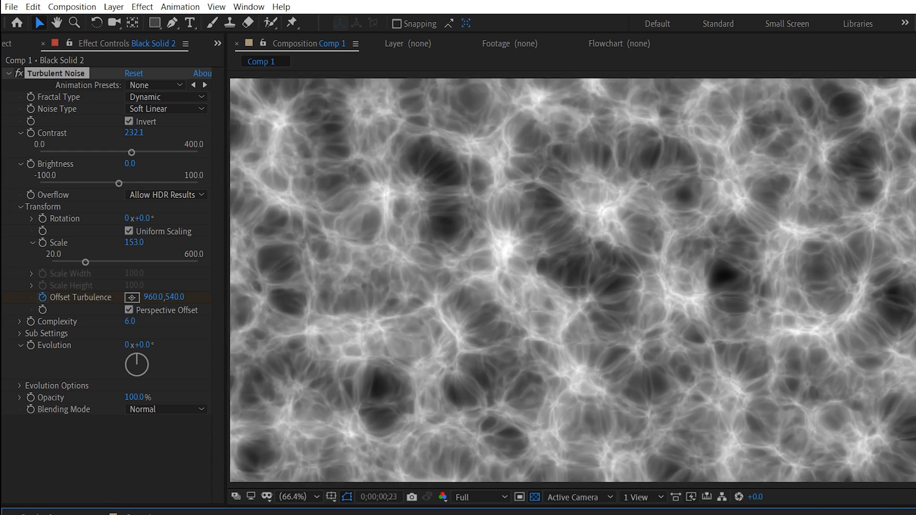
key(space)
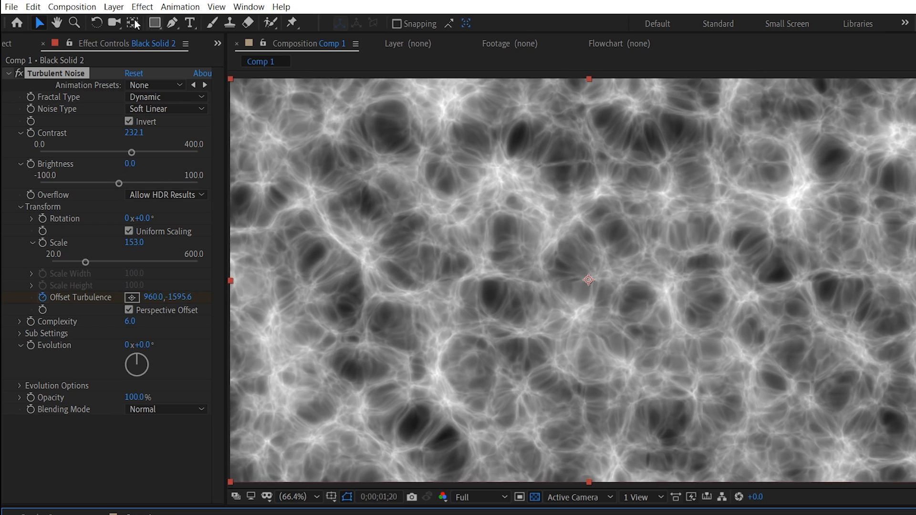
Step: Add a 1920 × 1080 black solid over the noise and cut a rounded, soft-edged opening in it with a RotoBezier mask
click(114, 7)
mouse_move(144, 21)
click(389, 35)
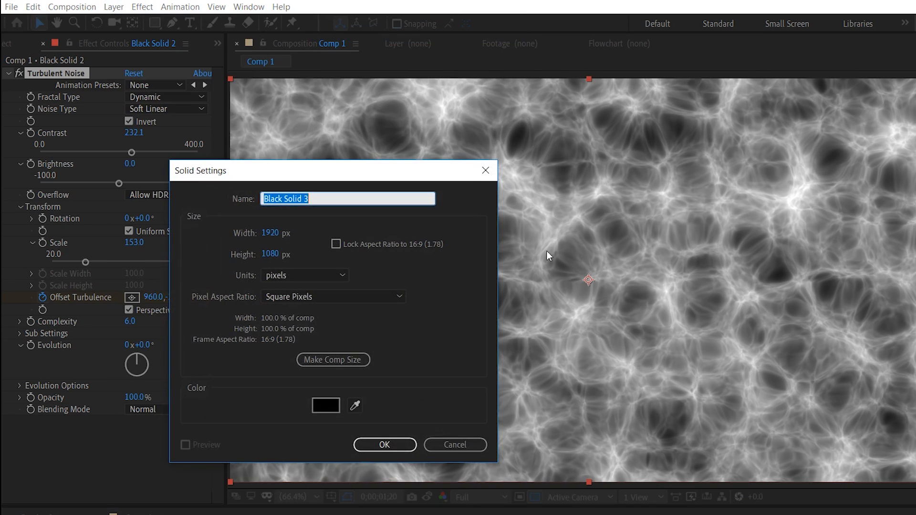
click(385, 445)
drag(155, 22, 199, 40)
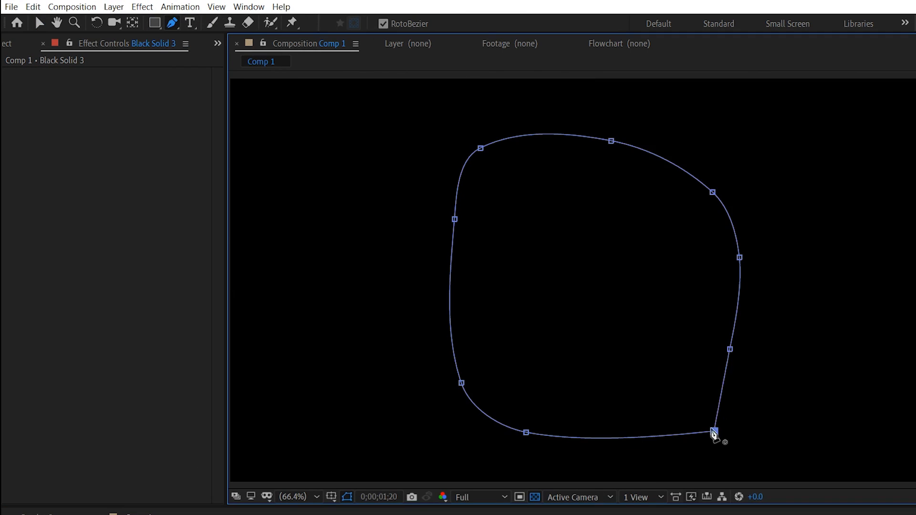
click(729, 276)
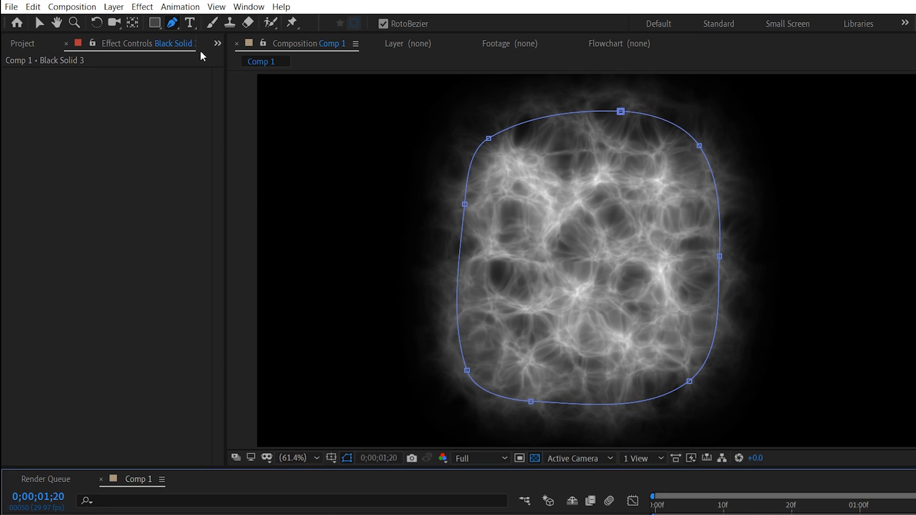
Step: Mask a new black solid into jagged spikes above the noise and apply Turbulent Displace with amount 78, size 63 and keyframed Evolution
key(ctrl+y)
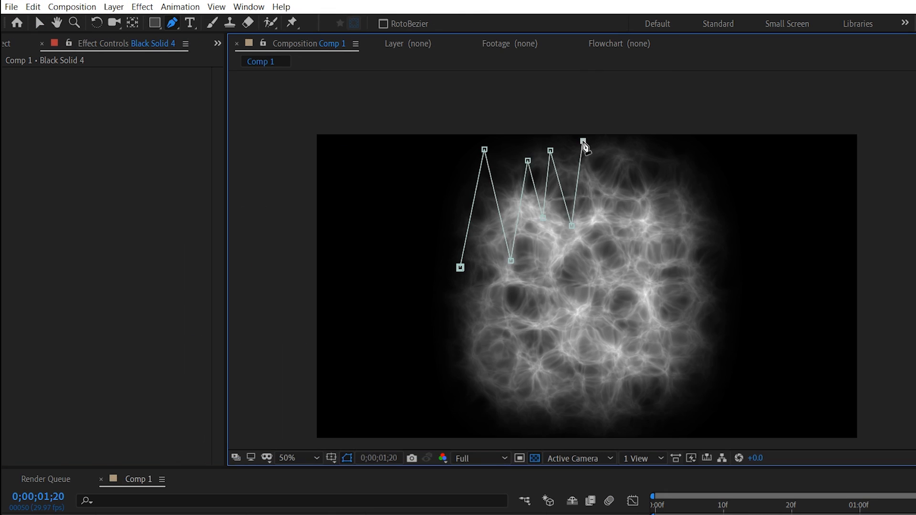
text(Turbulent Displace)
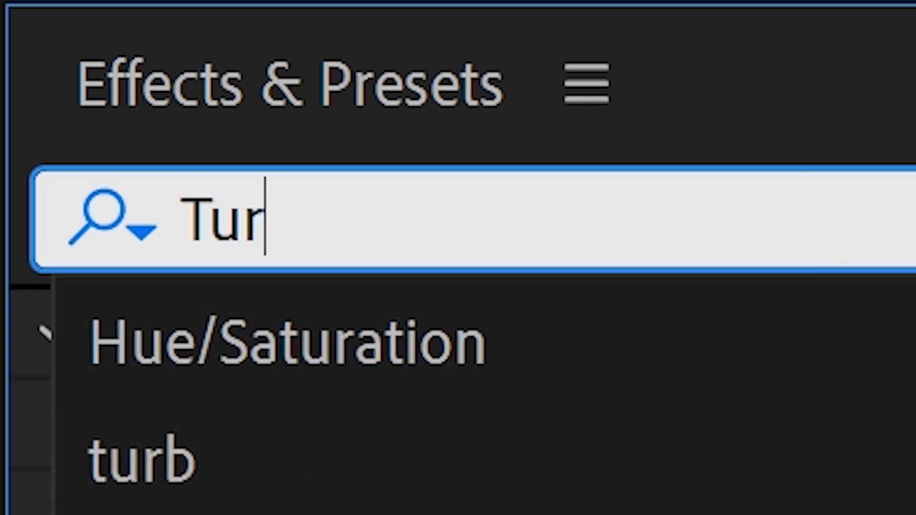
double_click(667, 420)
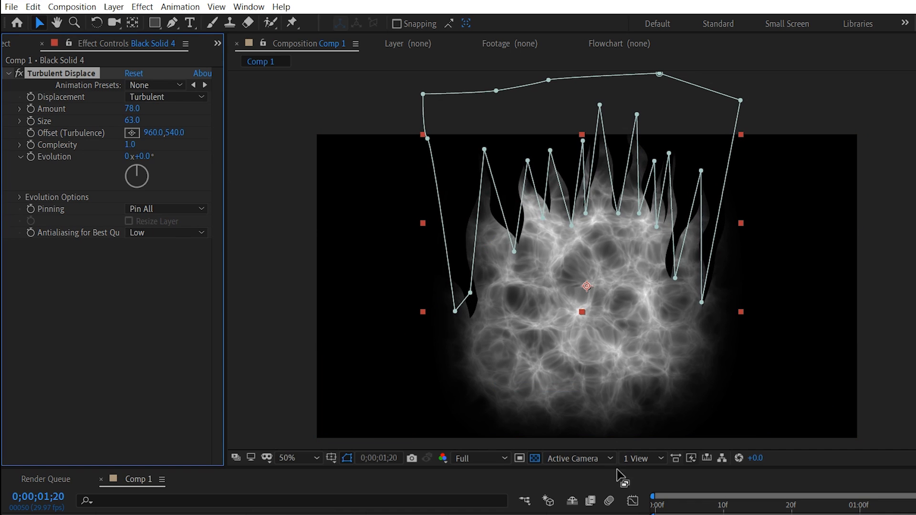
click(617, 475)
key(Home)
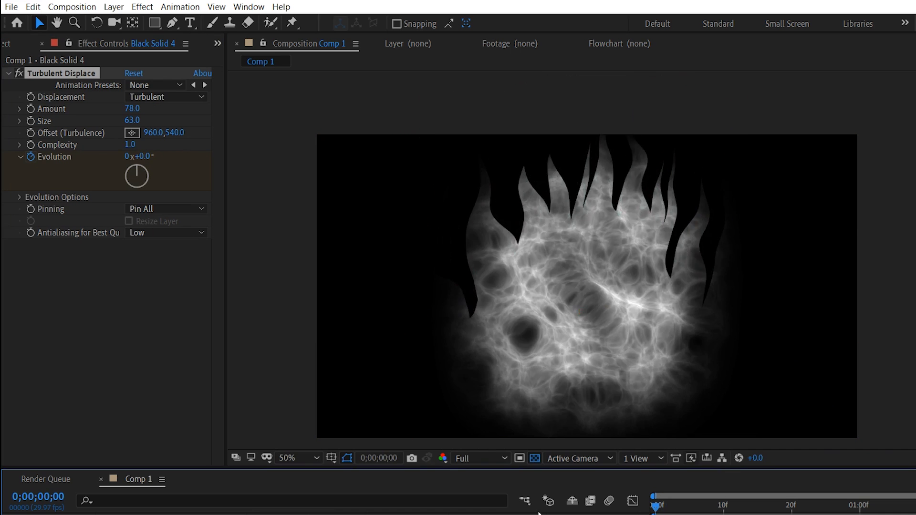
Step: Add an adjustment layer with Turbulent Displace and keyframe its Offset (Turbulence) to 960, -1100 at 0;00;01;29
click(114, 7)
mouse_move(125, 21)
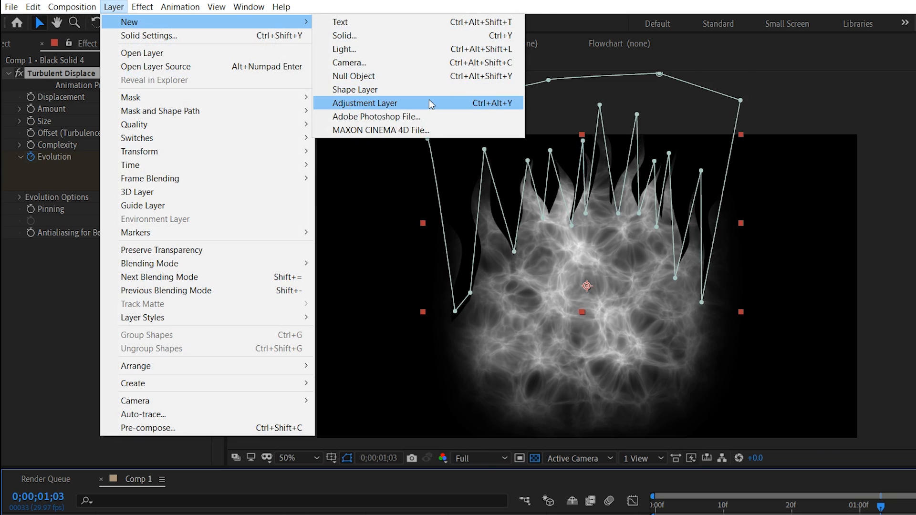
click(429, 101)
text(Turbulent Displace)
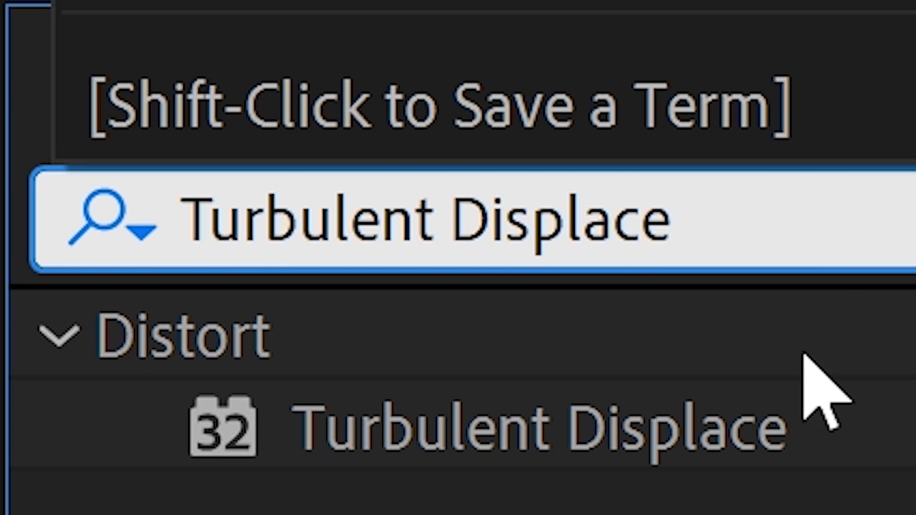
double_click(783, 425)
drag(177, 133, 142, 133)
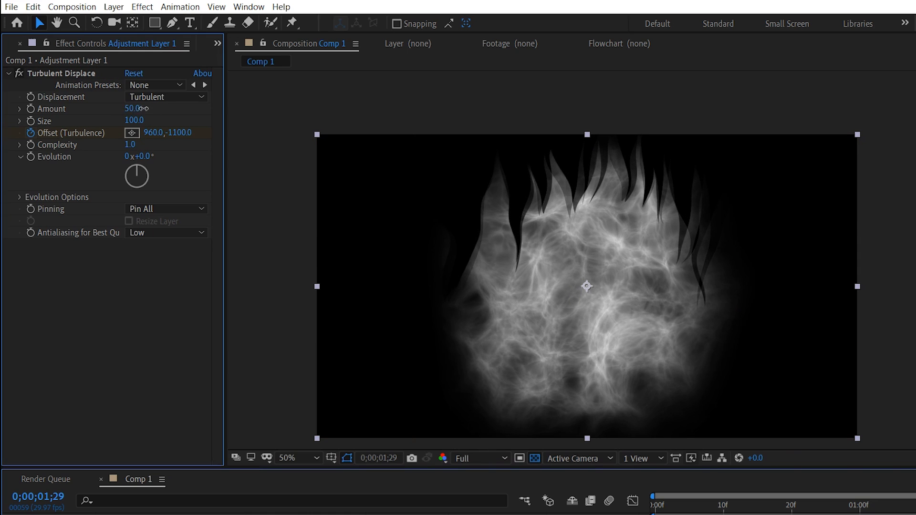
Step: Apply a vertical Fast Box Blur to a second adjustment layer at radius 36, preview the flame, and raise the radius further
click(651, 509)
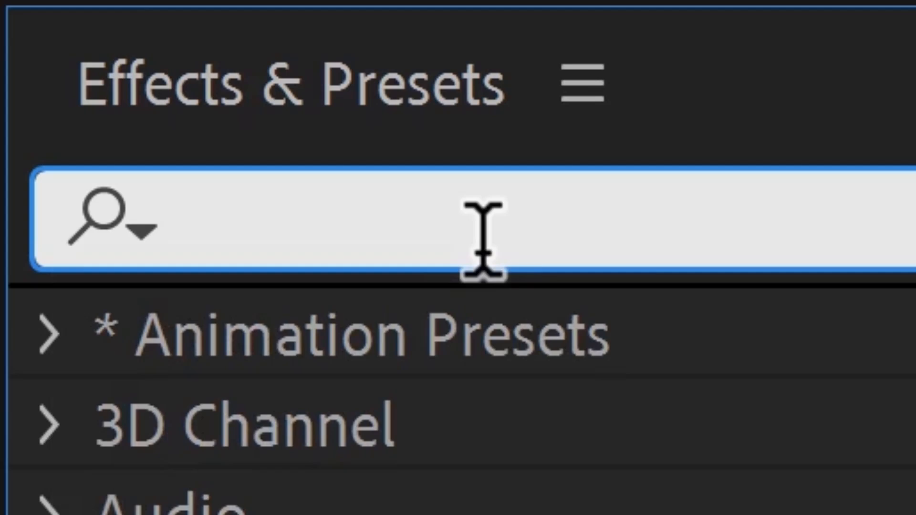
text(Fast Box Blur)
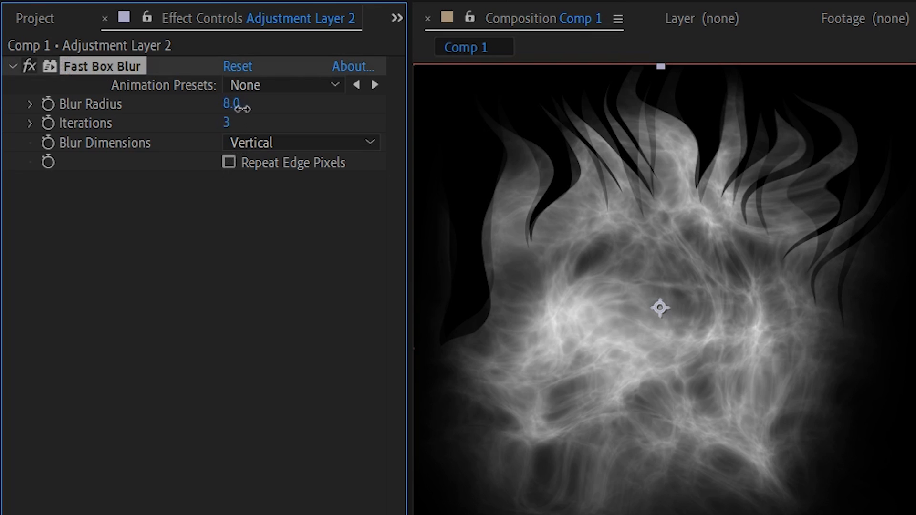
drag(242, 111, 261, 110)
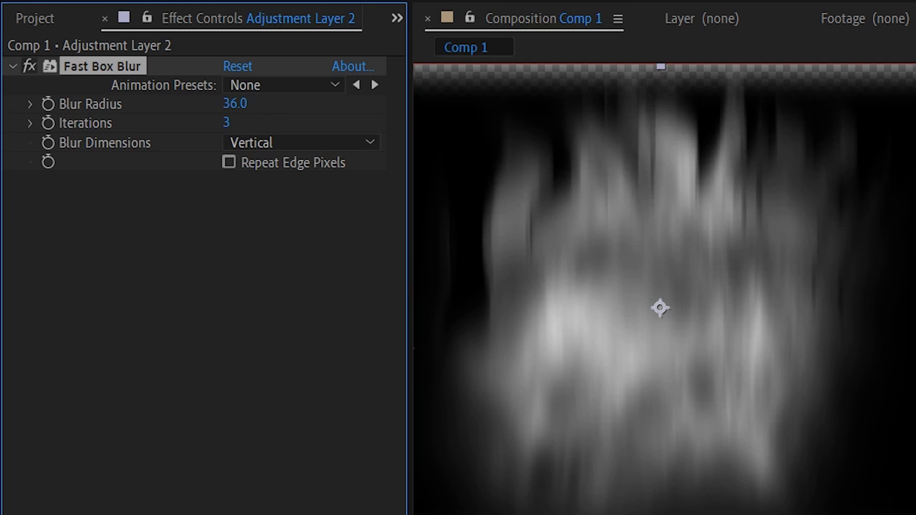
key(space)
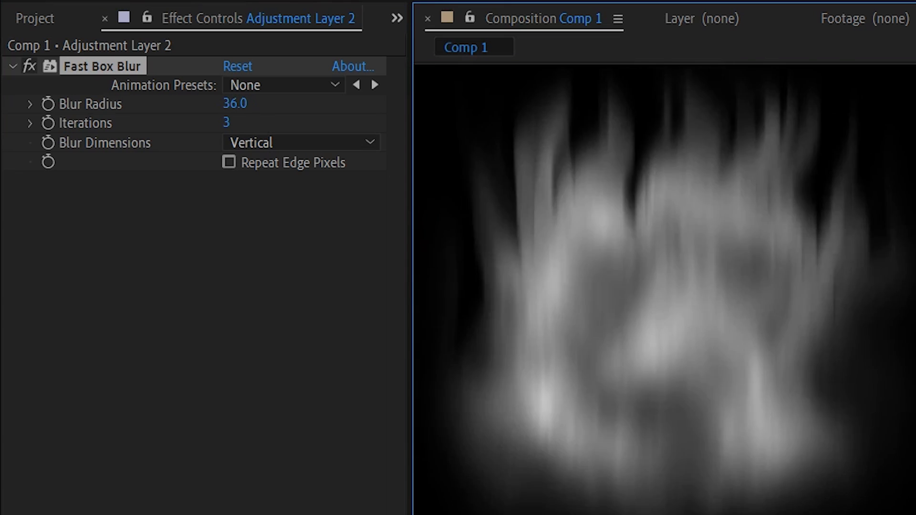
drag(241, 105, 274, 102)
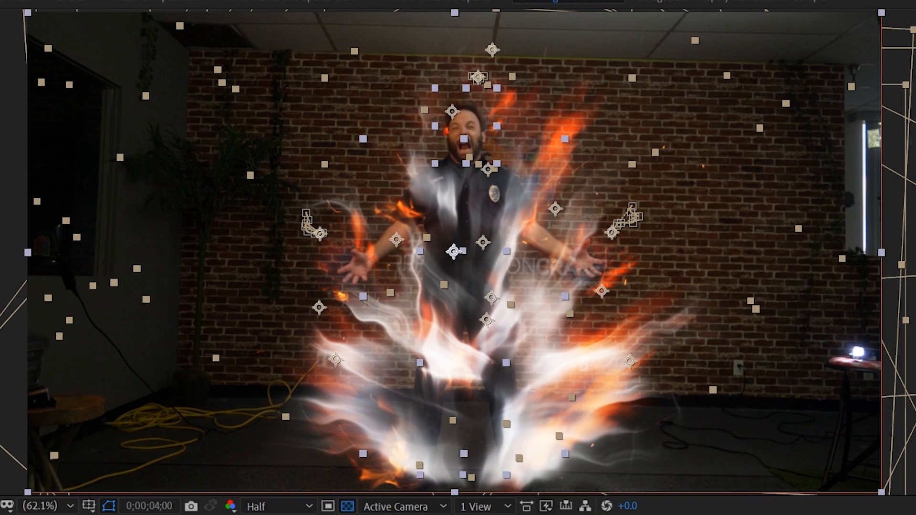
Step: Pre-compose the selected flame layers as Aura, matching the composition duration to the time span of the selected layers
key(ctrl+shift+c)
text(Aura)
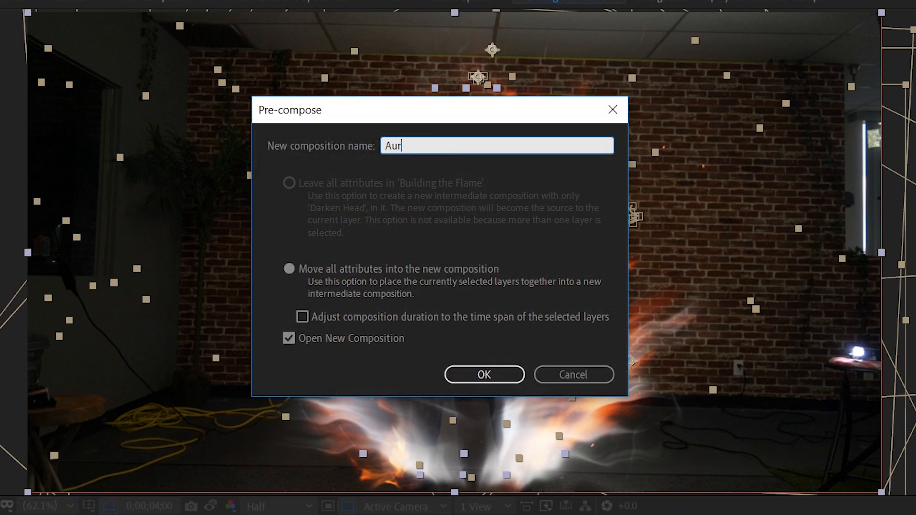
click(300, 315)
click(483, 372)
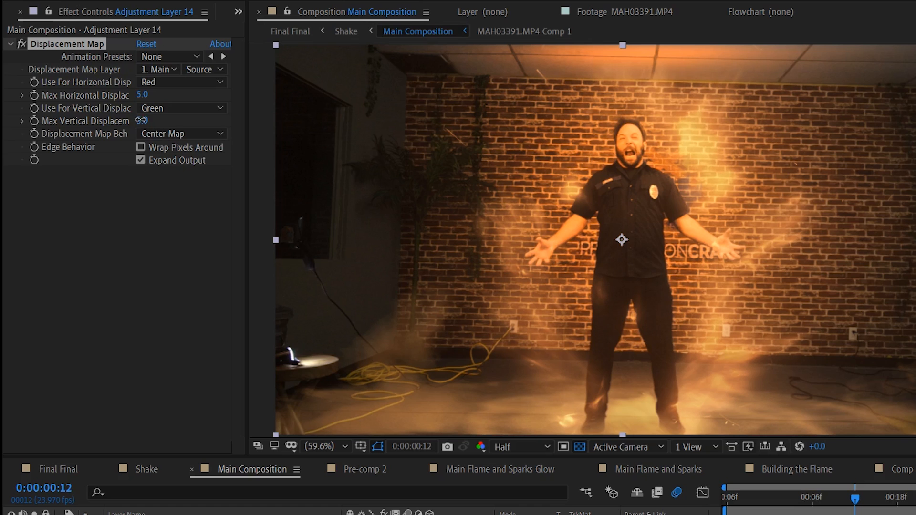
Step: Adjust the maximum horizontal and vertical displacement of the Displacement Map on Adjustment Layer 14
drag(144, 94, 155, 121)
drag(230, 119, 144, 121)
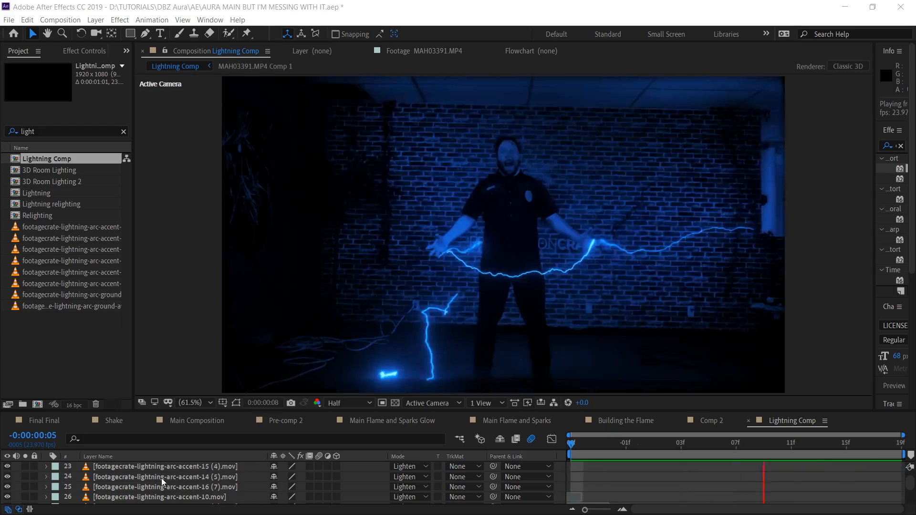
scroll(162, 478, down, 5)
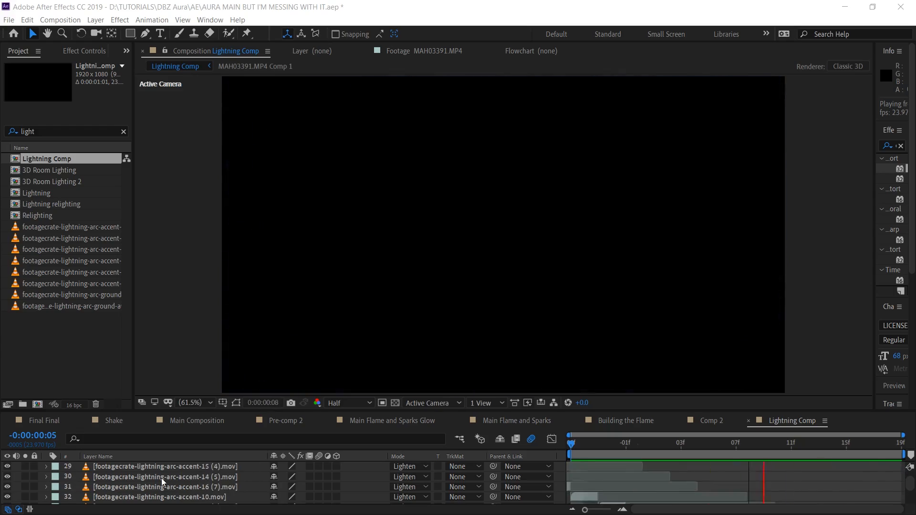
scroll(161, 478, down, 12)
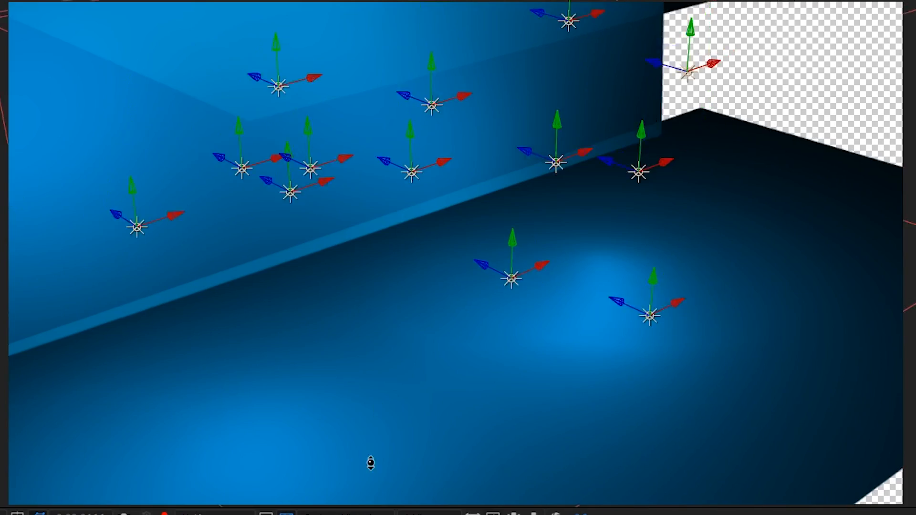
drag(371, 462, 394, 411)
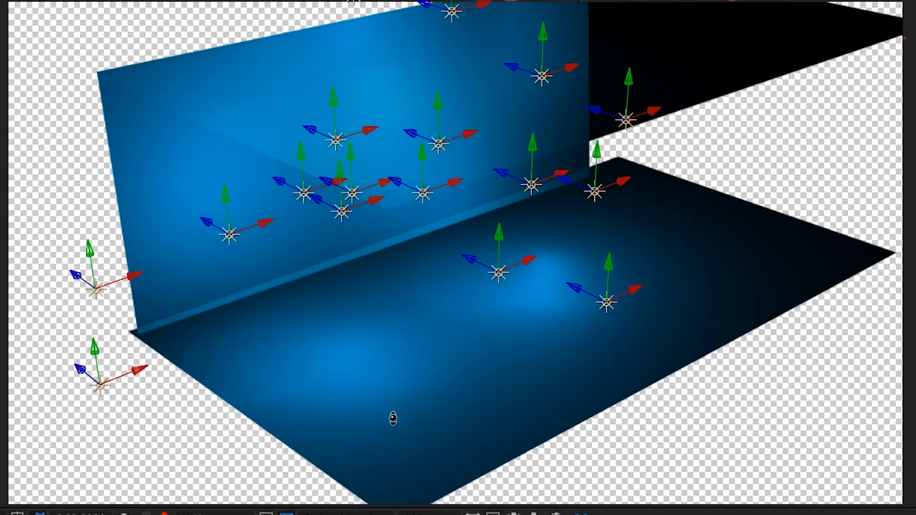
drag(443, 184, 319, 170)
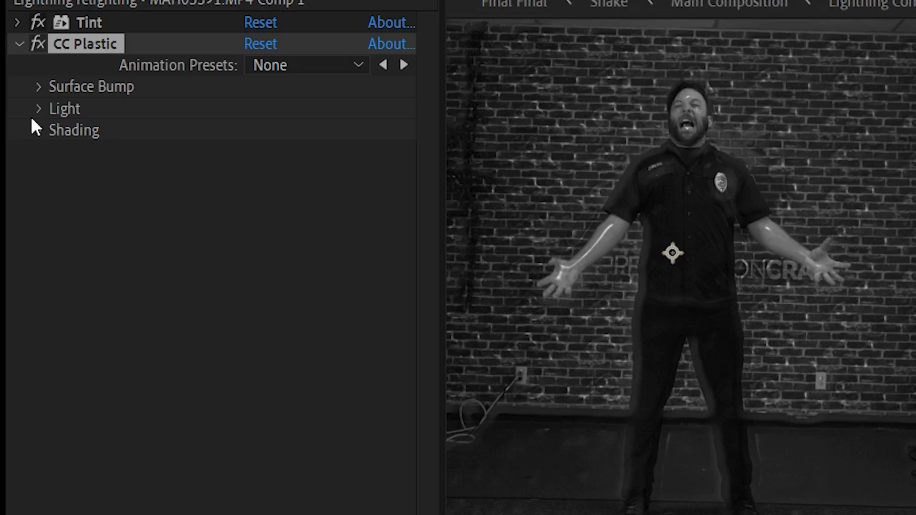
Step: On the Lightning relighting footage, set CC Plastic's Light Direction to 21°, raise Light Height, and adjust the Fast Box Blur radius
click(34, 110)
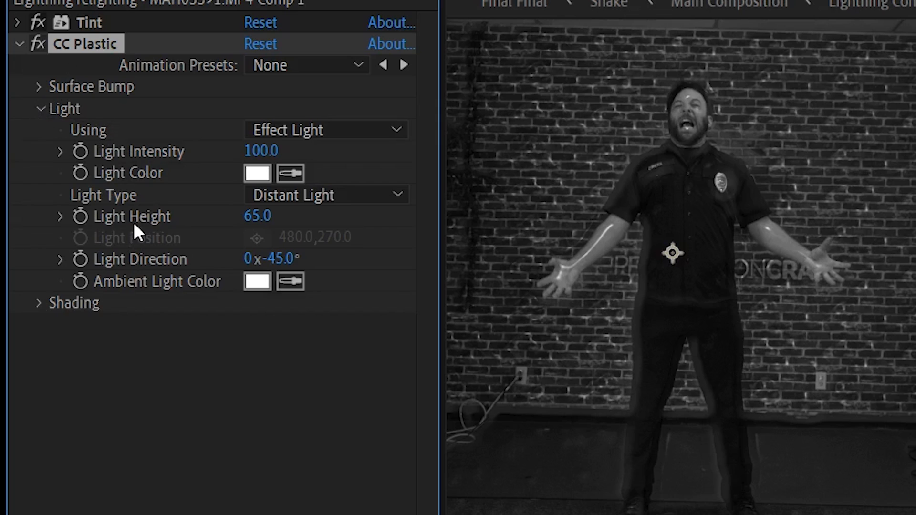
click(61, 217)
click(61, 294)
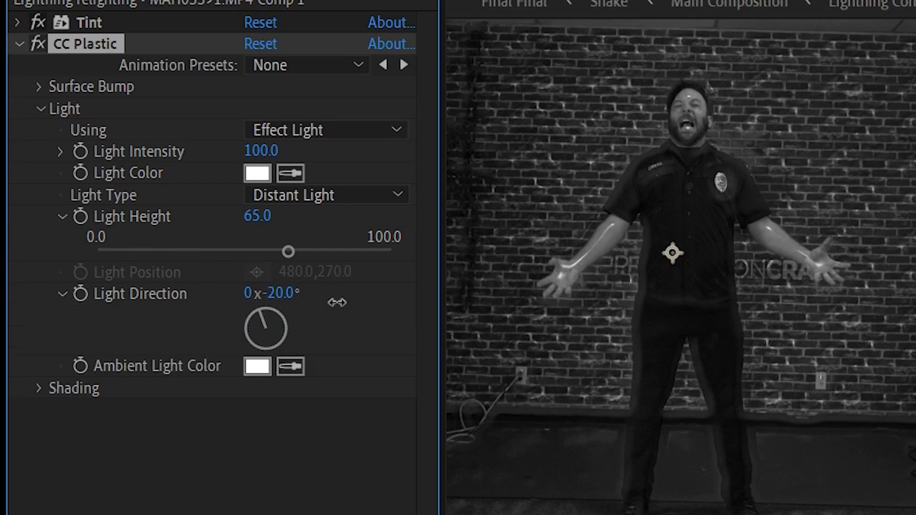
mouse_move(288, 251)
mouse_down()
mouse_move(199, 254)
mouse_move(305, 258)
mouse_up()
drag(273, 316, 279, 304)
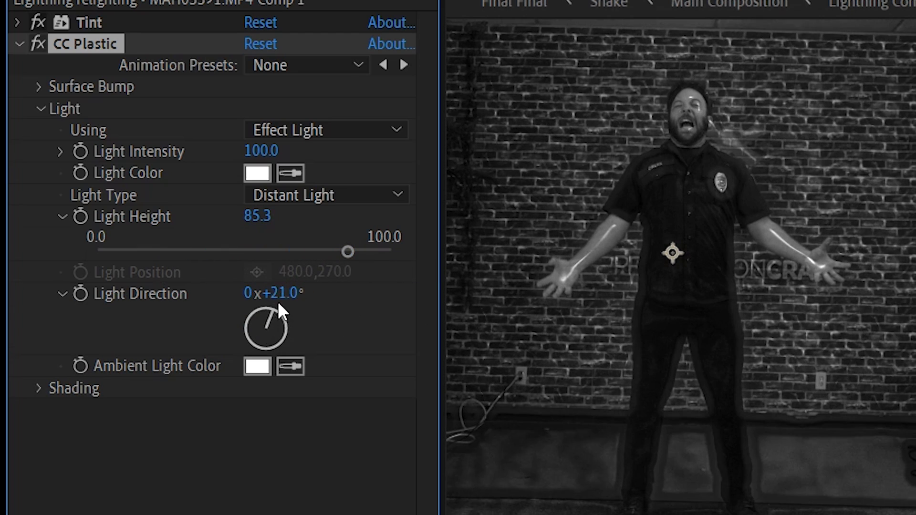
drag(357, 257, 425, 257)
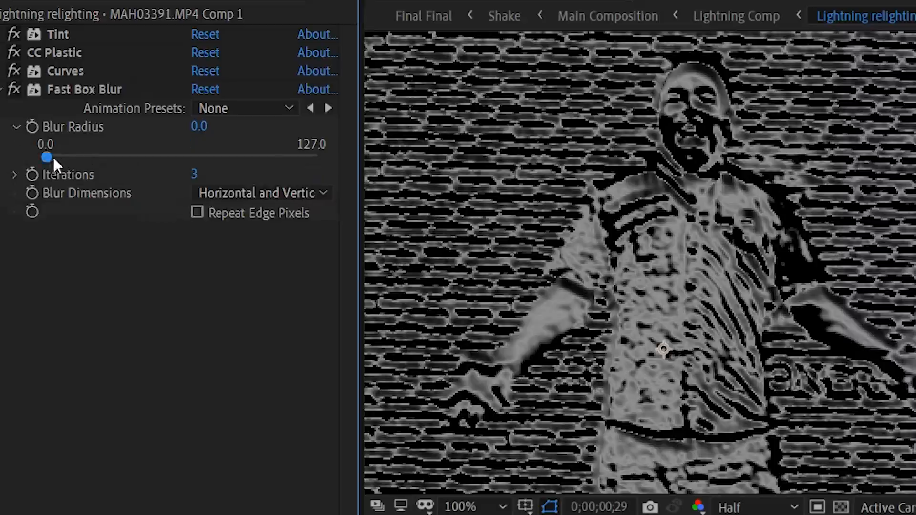
drag(53, 157, 49, 157)
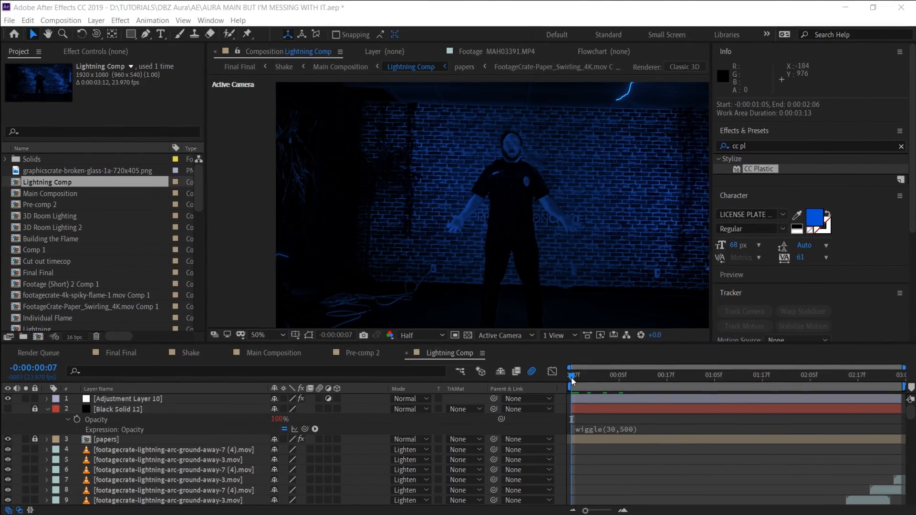
Step: Step frame by frame through Lightning Comp from -0:00:00:07 to examine how the lightning arcs and blue relighting change
click(571, 377)
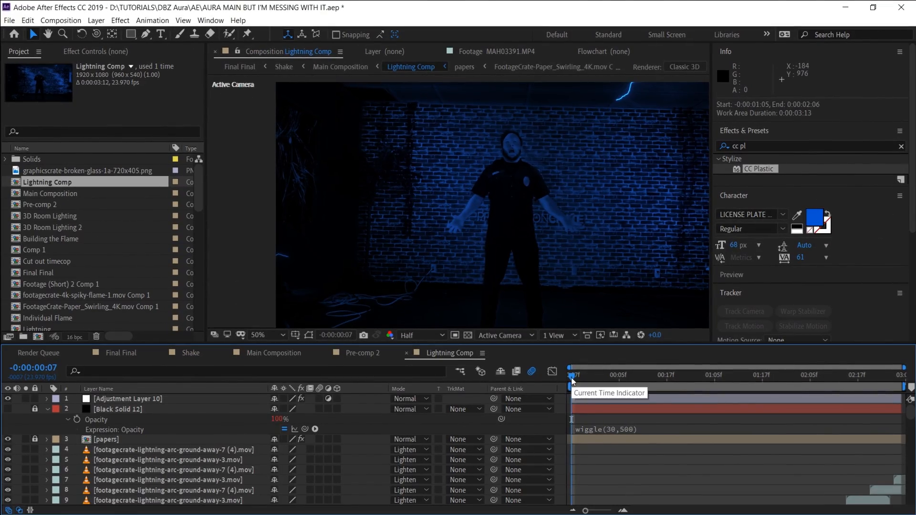
key(Page_Down)
key(Page_Down)
key(Page_Down)
key(Page_Down)
key(Page_Down)
key(Page_Down)
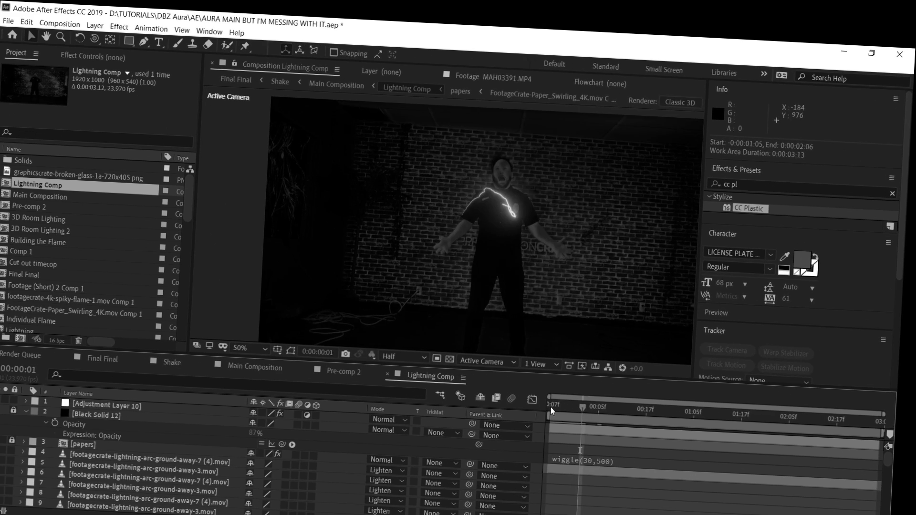
key(Page_Down)
key(Page_Down)
key(Page_Down)
key(Page_Down)
key(Page_Down)
key(Page_Down)
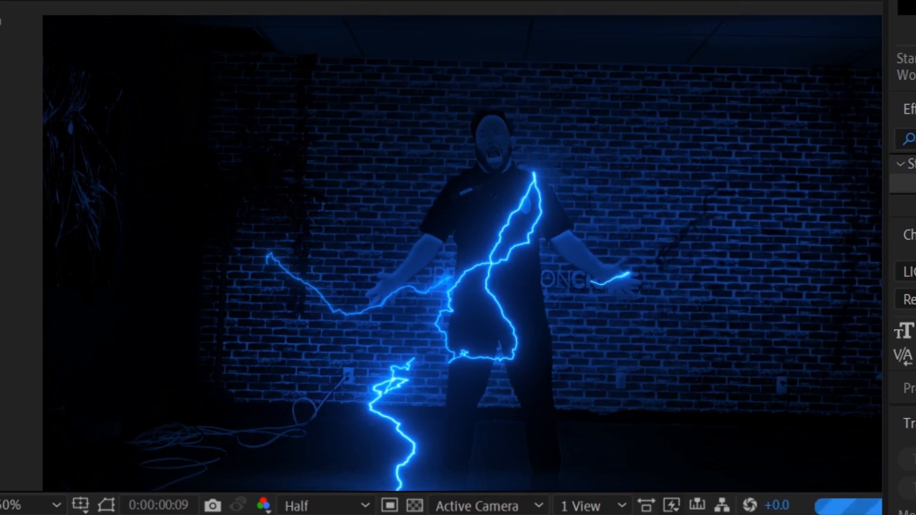
key(Page_Down)
key(Page_Down)
key(Page_Down)
key(Page_Down)
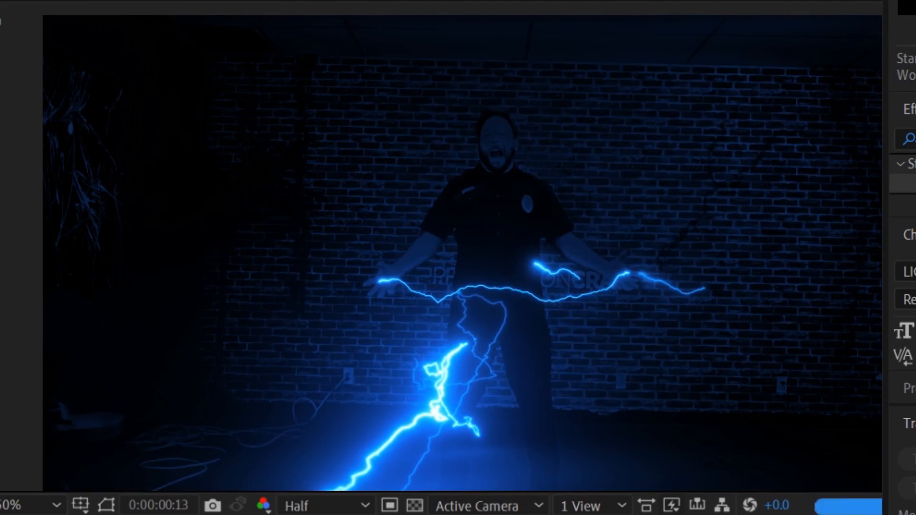
key(Page_Down)
key(Page_Down)
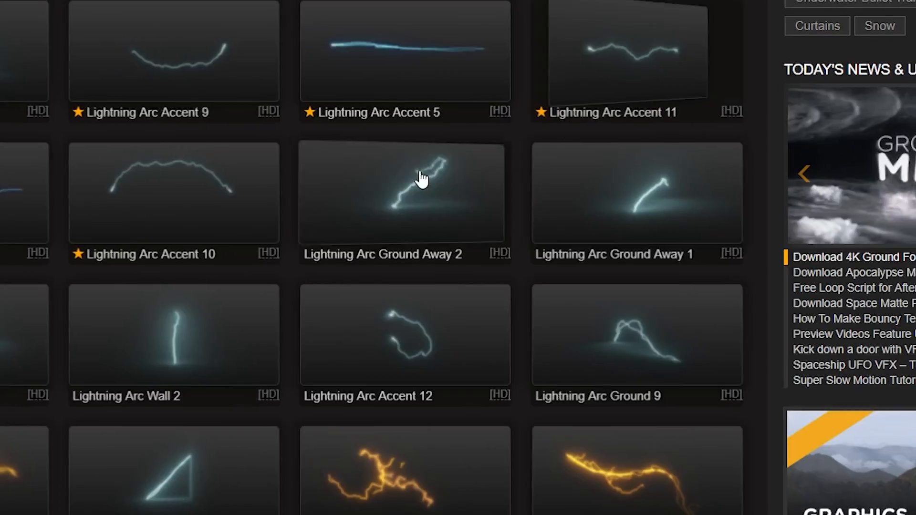
Step: Switch to the FootageCrate website and look through the Lightning Arc clips, including the Accent, Ground and Ground Away variants
click(420, 180)
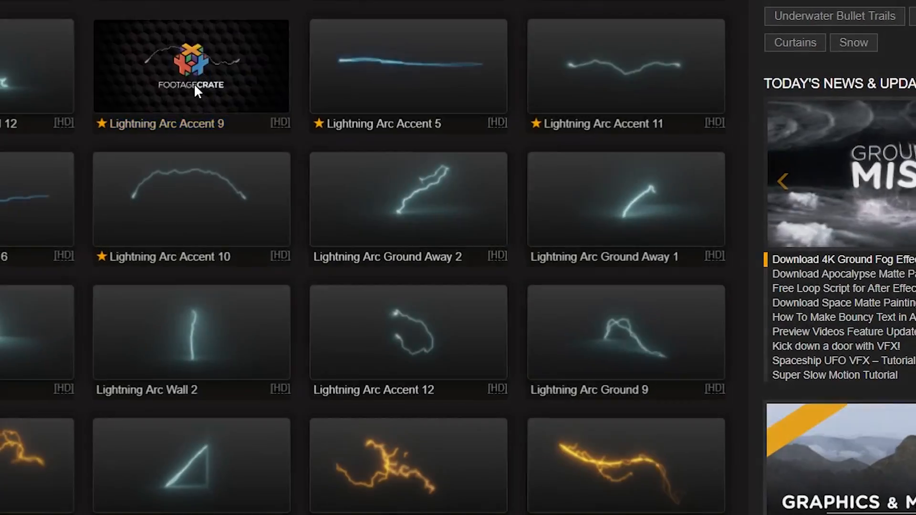
click(194, 85)
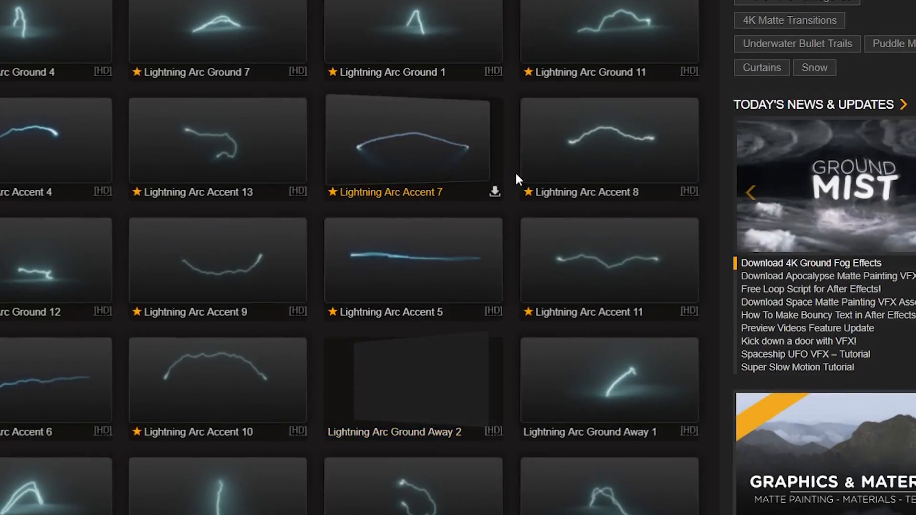
click(477, 182)
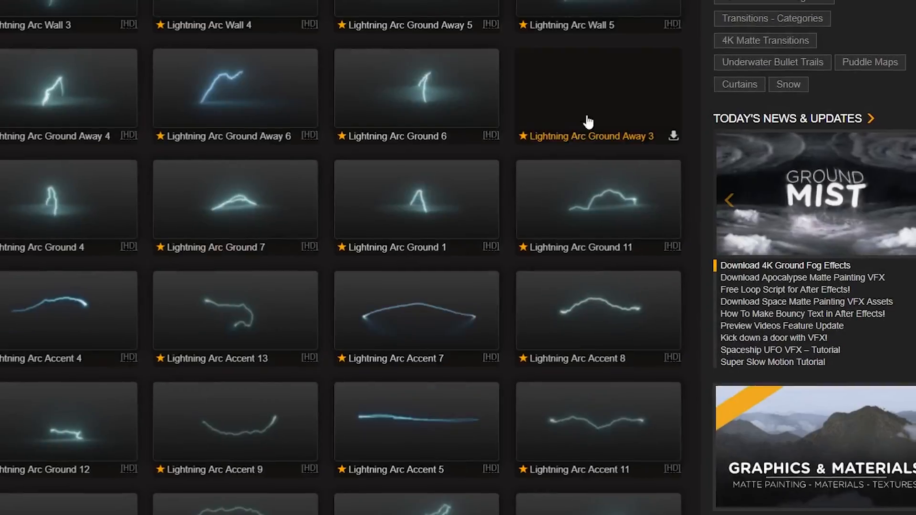
click(588, 123)
click(87, 224)
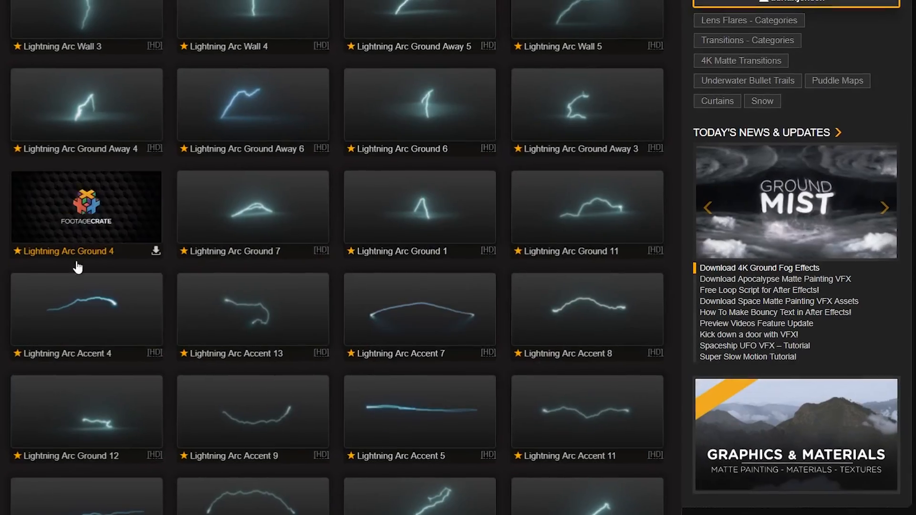
click(76, 263)
click(72, 302)
scroll(72, 302, up, 3)
click(201, 189)
click(143, 271)
scroll(143, 271, up, 3)
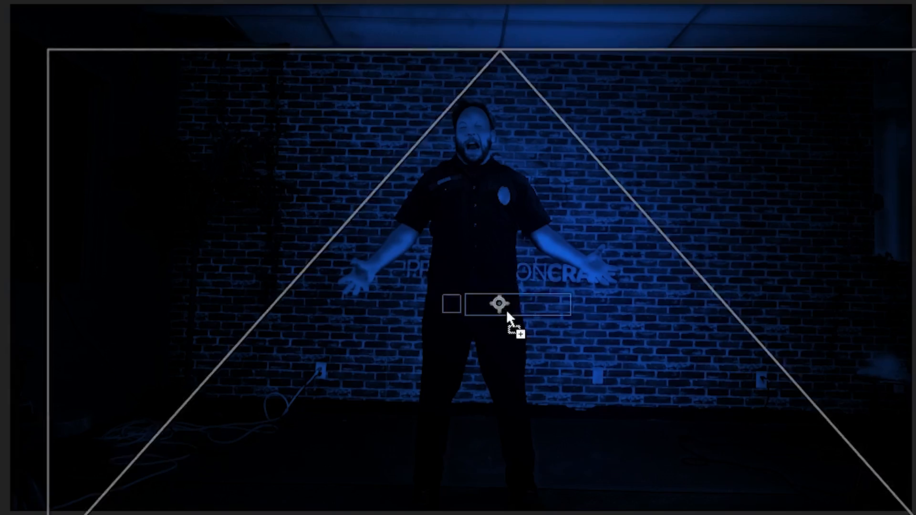
Step: Place lightning arc accent clips in Lightning Comp and position the arcs across the man's body
drag(507, 312, 474, 259)
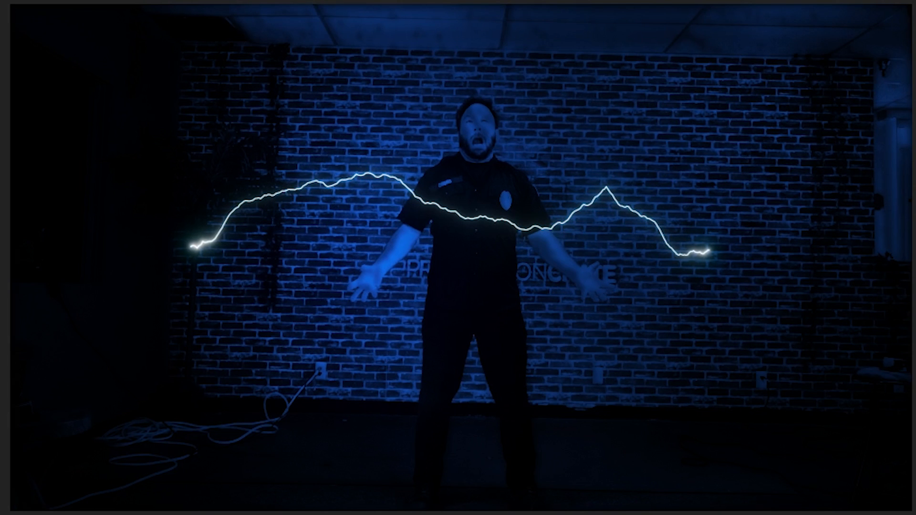
drag(447, 282, 333, 315)
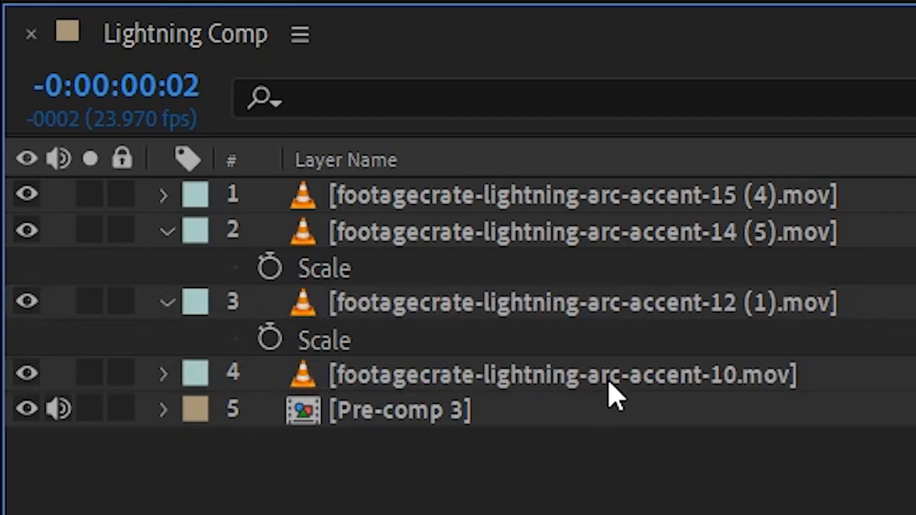
Step: Duplicate the arc-accent-15, 14, 12 and 10 layers repeatedly and rearrange the copies in the layer stack of Lightning Comp
click(163, 200)
key(ctrl+d)
drag(723, 349, 697, 213)
click(673, 414)
shift+click(668, 209)
key(ctrl+d)
drag(655, 276, 675, 262)
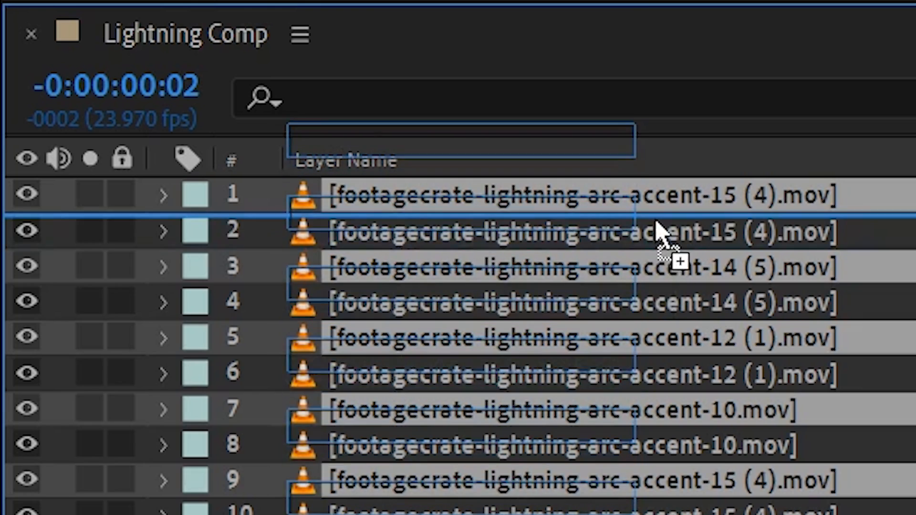
drag(665, 256, 673, 234)
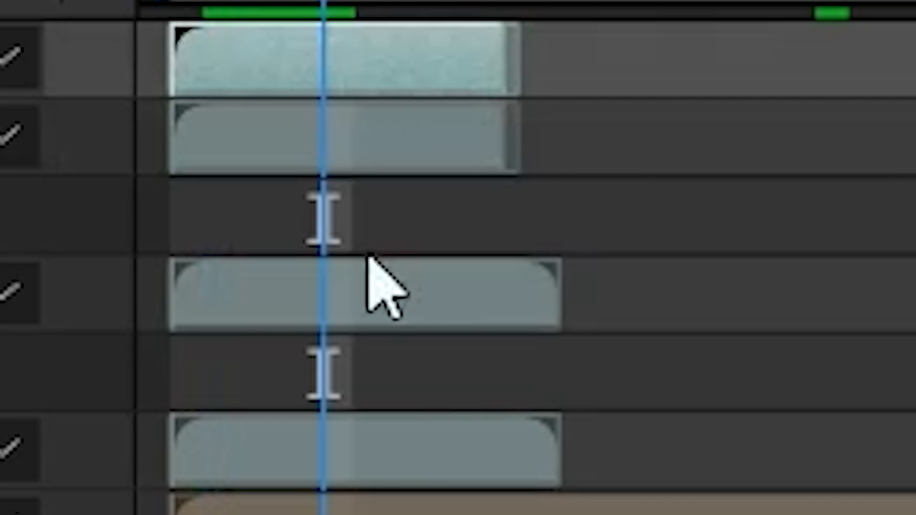
Step: Trim all the lightning arc layers to a few frames each and arrange them with Sequence Layers
shift+click(400, 425)
drag(559, 296, 327, 297)
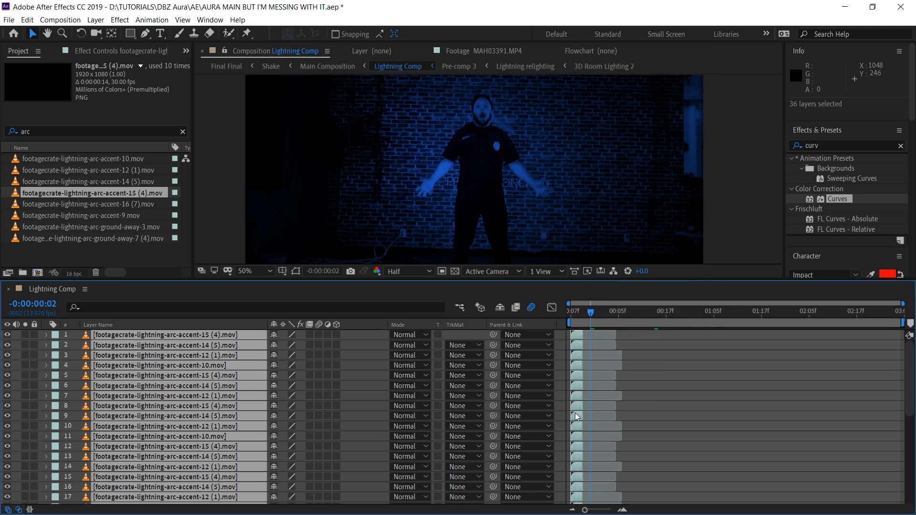
right_click(574, 414)
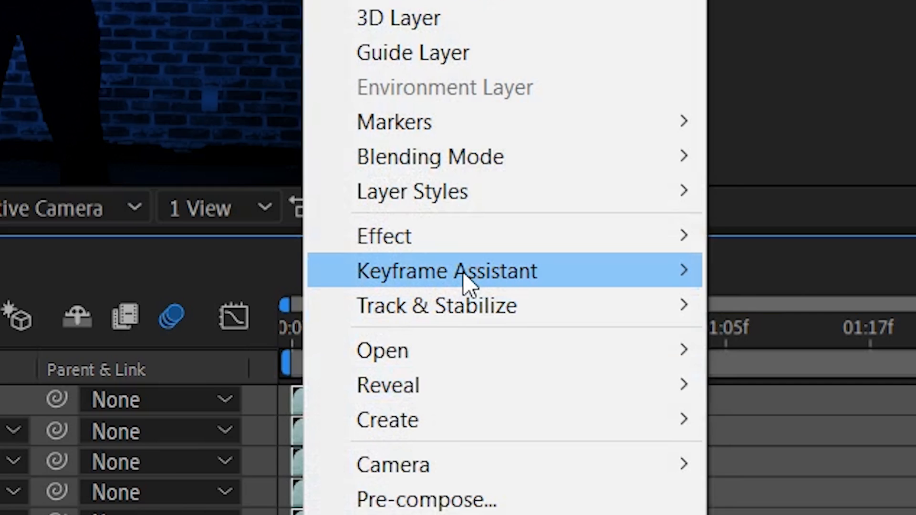
mouse_move(631, 294)
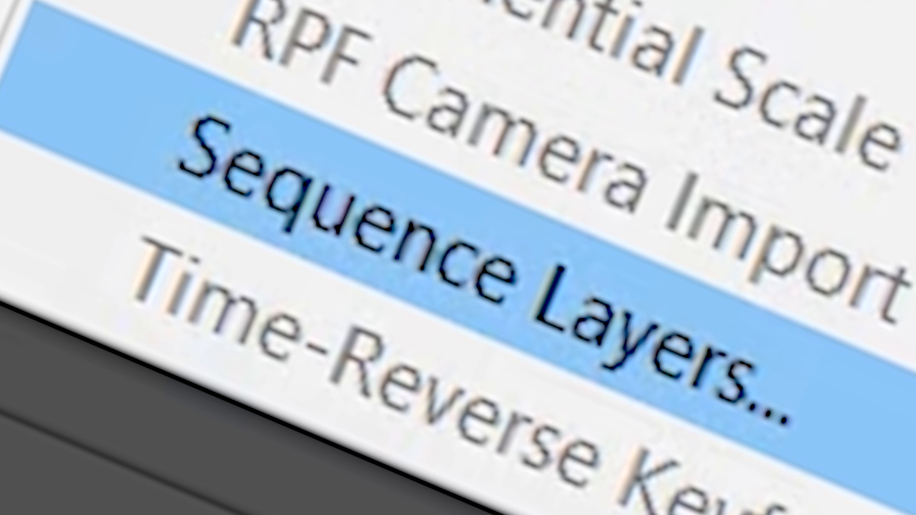
click(477, 253)
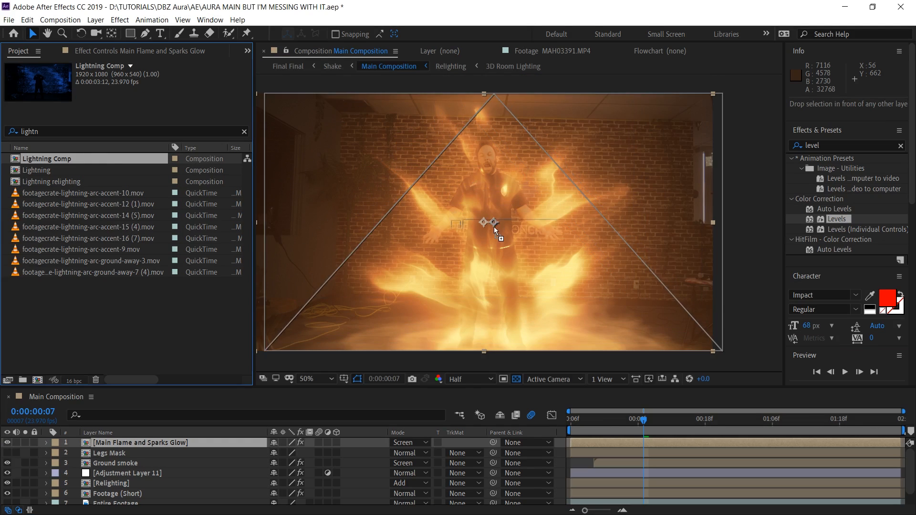
Step: Add Lightning Comp as the top layer of Main Composition and set its blending mode to Add
drag(484, 224, 484, 225)
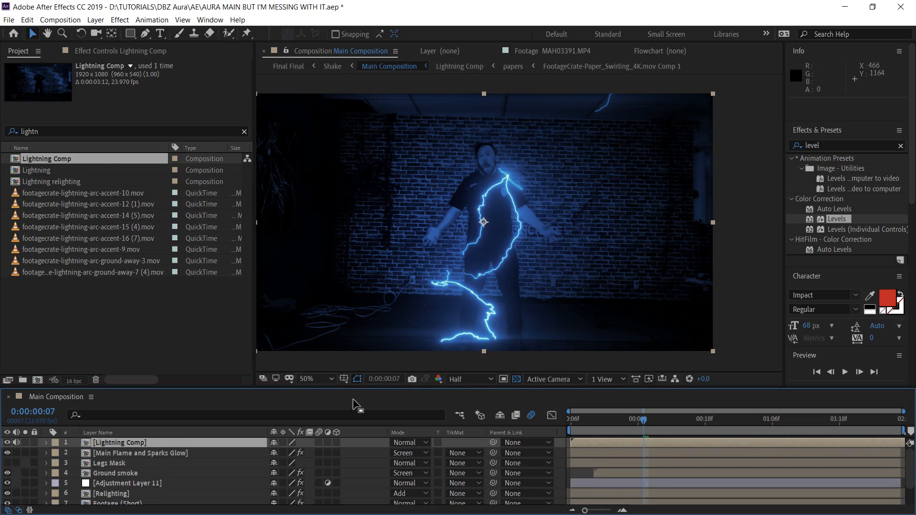
click(405, 442)
click(420, 127)
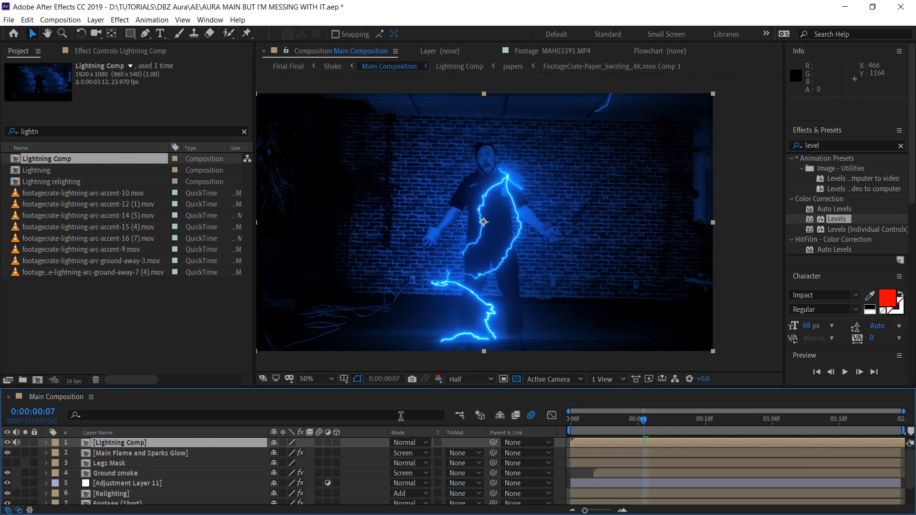
click(409, 443)
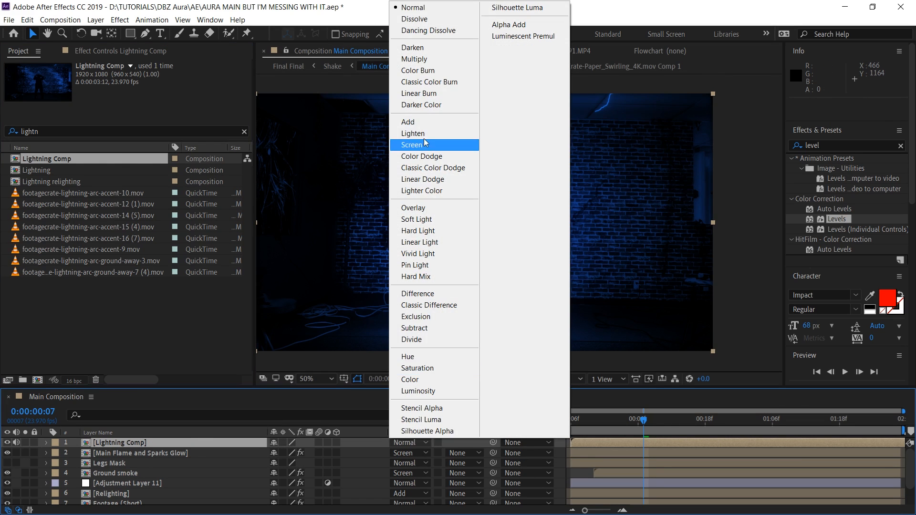
click(420, 125)
Step: Set the Lightning Comp layer's opacity to 0% and give that property the expression wiggle(20,500)
key(t)
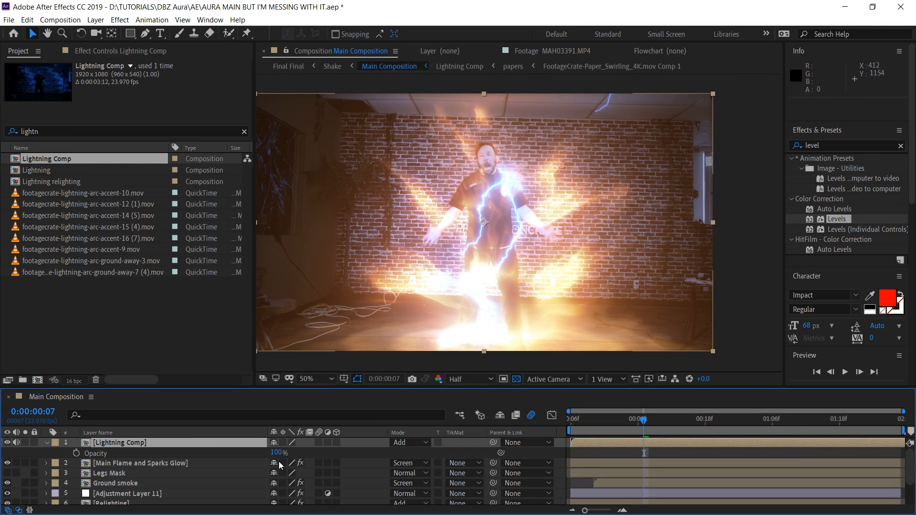
drag(399, 322, 435, 327)
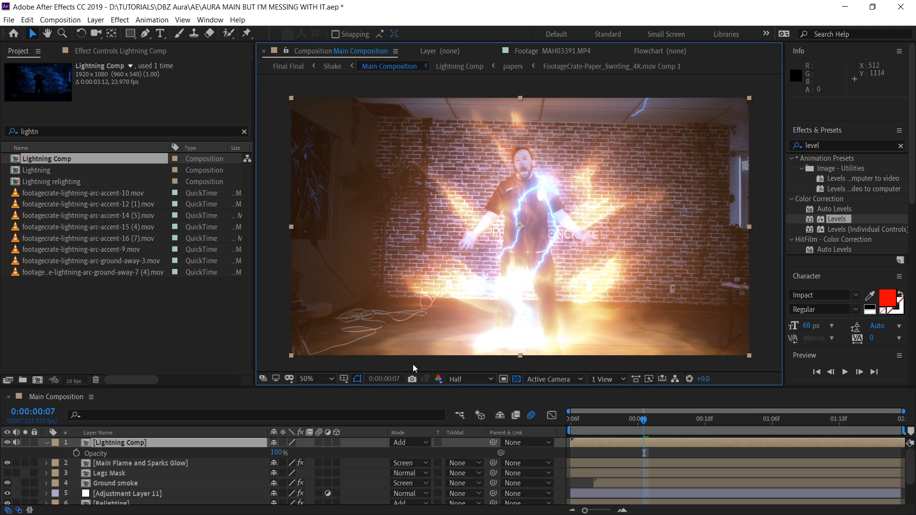
drag(276, 453, 181, 463)
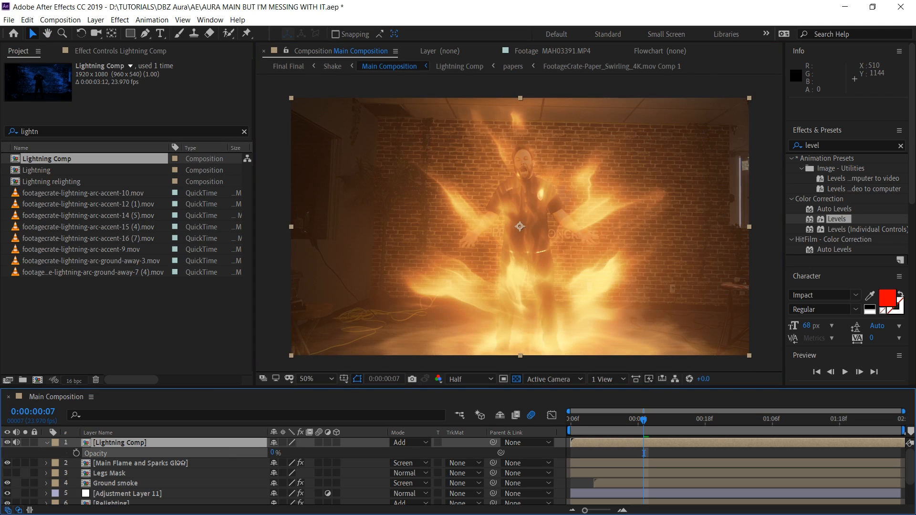
alt+click(76, 454)
text(wiggle(20,500)
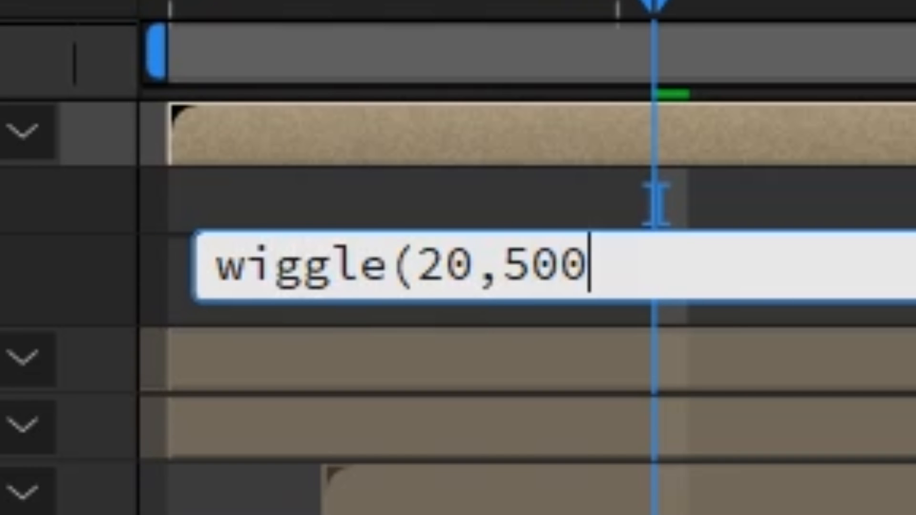
click(656, 206)
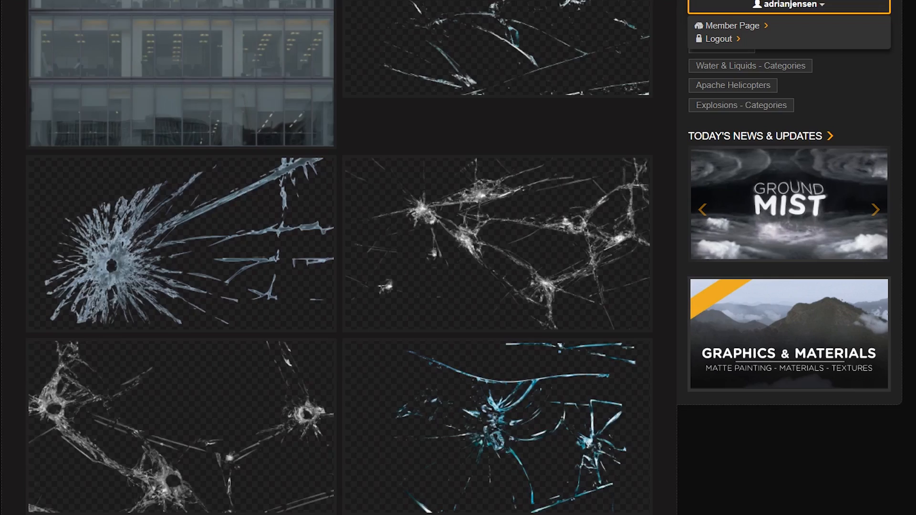
Step: Switch to the FootageCrate website and look through the broken glass and crack graphics
scroll(363, 457, down, 7)
scroll(362, 456, up, 18)
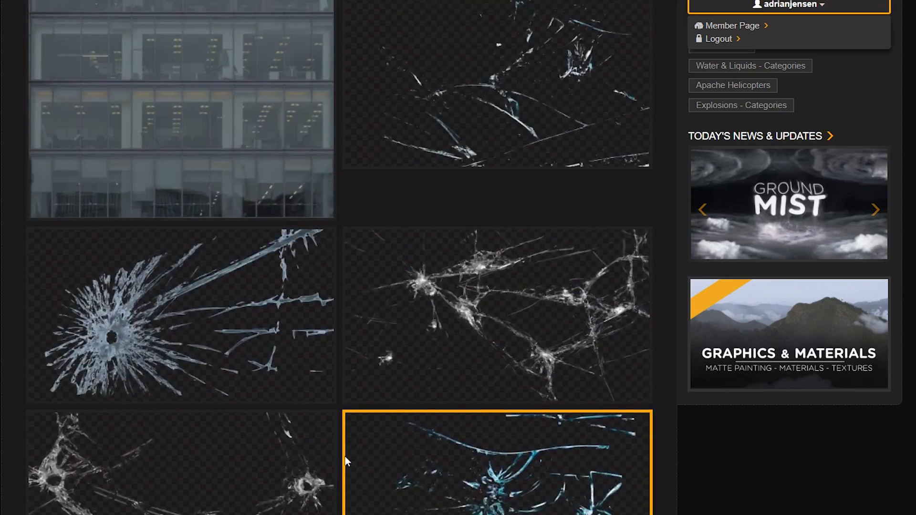
scroll(345, 457, down, 4)
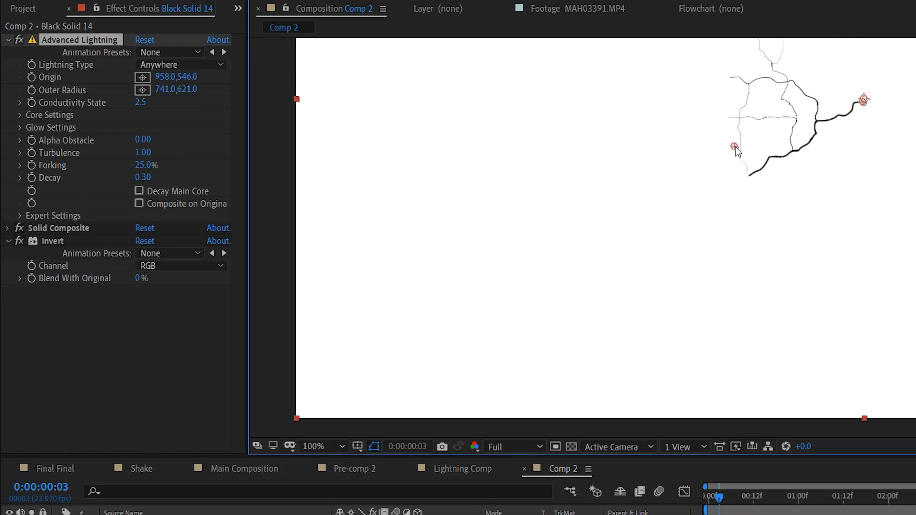
Step: Switch to After Effects and move the Advanced Lightning effect's outer radius point on the white solid in Comp 2
drag(708, 205, 636, 260)
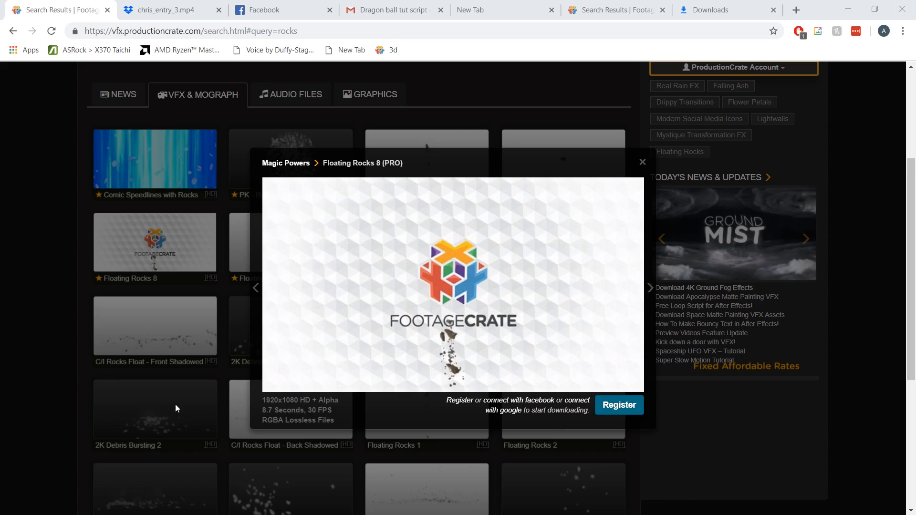
Step: Switch to the FootageCrate website and look through the search results for rocks
scroll(176, 405, down, 4)
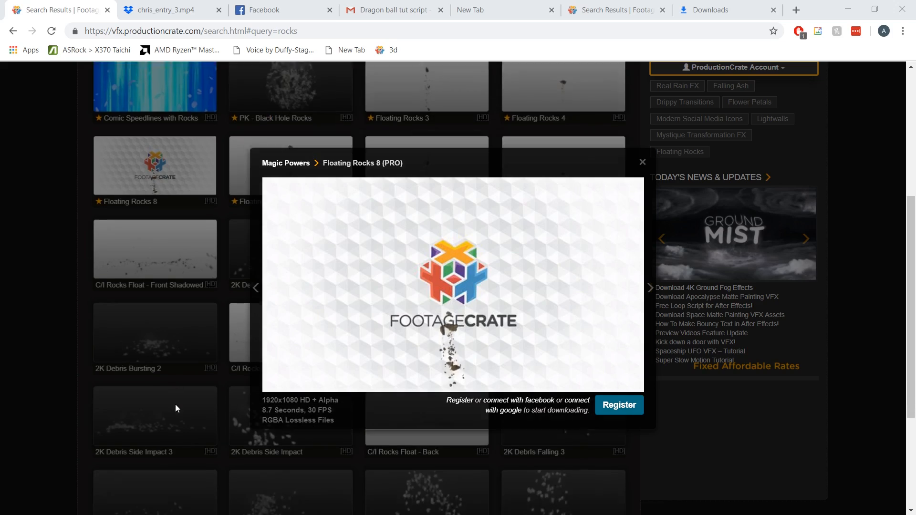
scroll(176, 404, up, 4)
scroll(176, 405, up, 4)
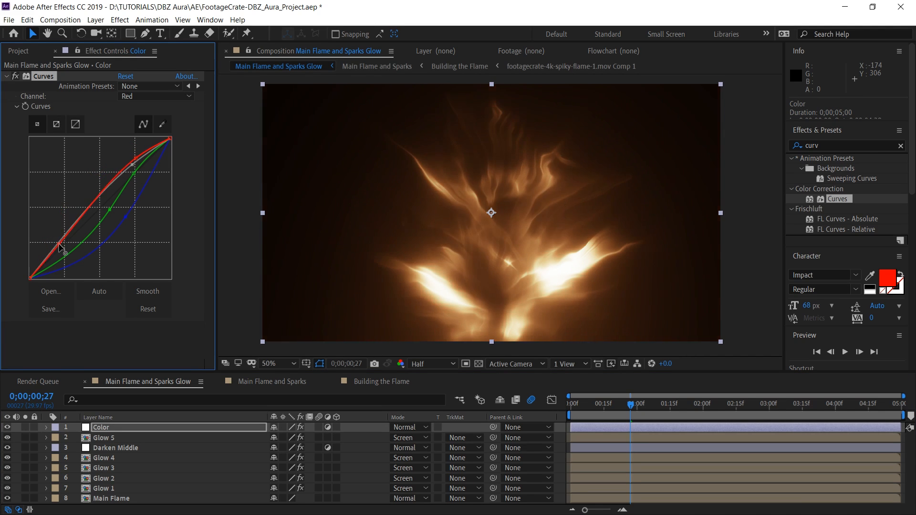
Step: In After Effects, reshape the Color layer's red, green and blue Curves, tinting the flame blue first and finally fiery orange
drag(58, 244, 71, 265)
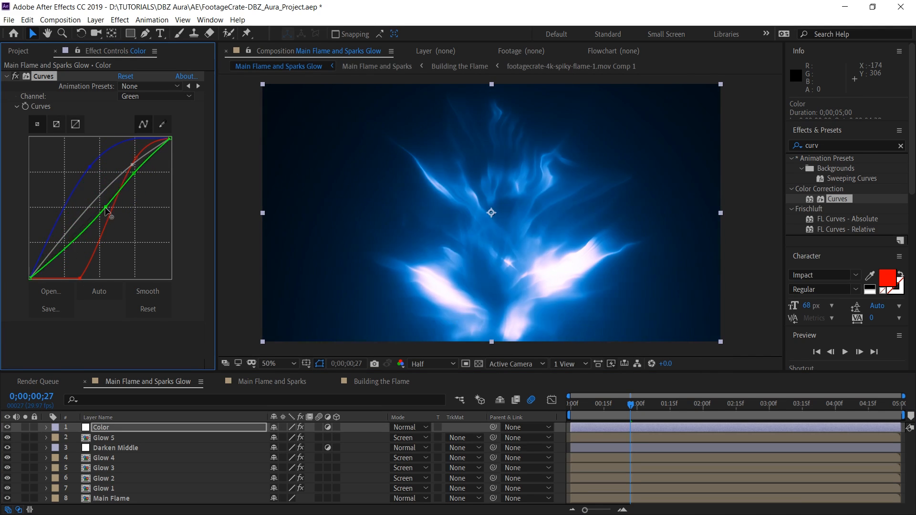
click(106, 469)
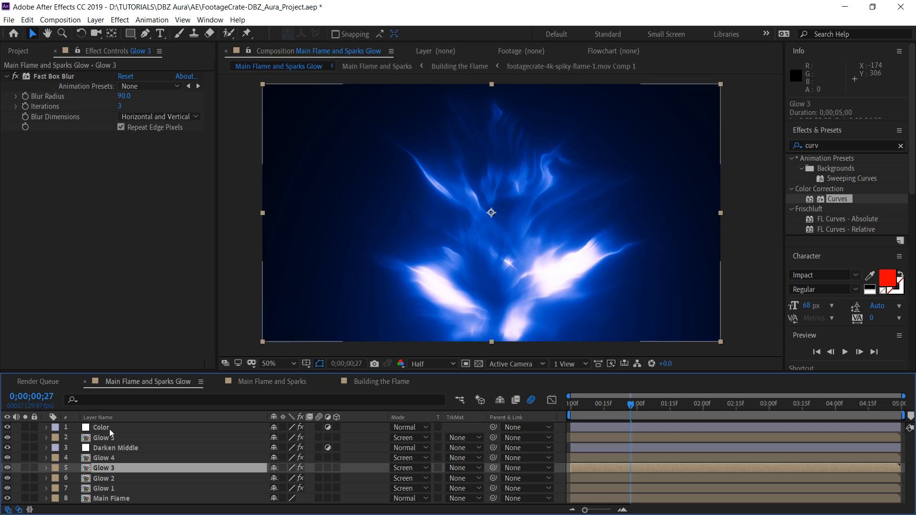
click(106, 426)
drag(80, 278, 51, 210)
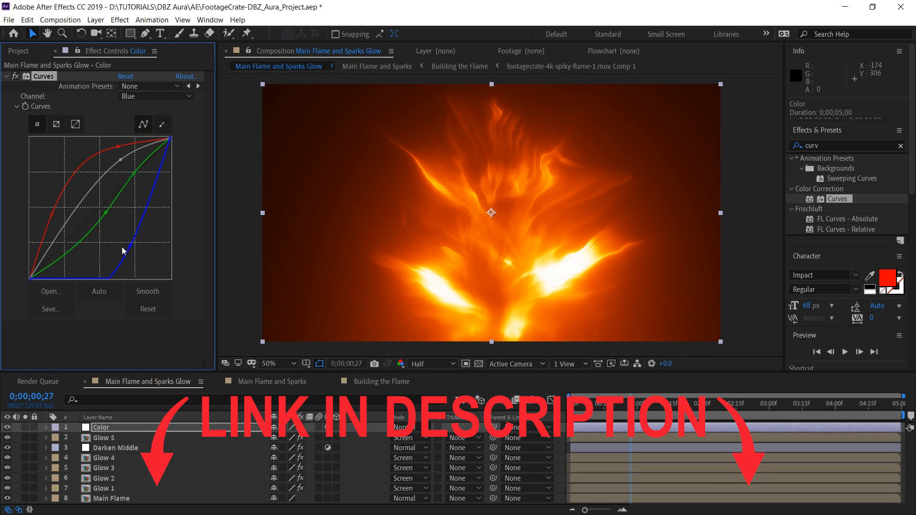
Step: Preview the recoloured flame and examine the layers nested in the Building the Flame composition, returning to Main Flame and Sparks Glow
key(space)
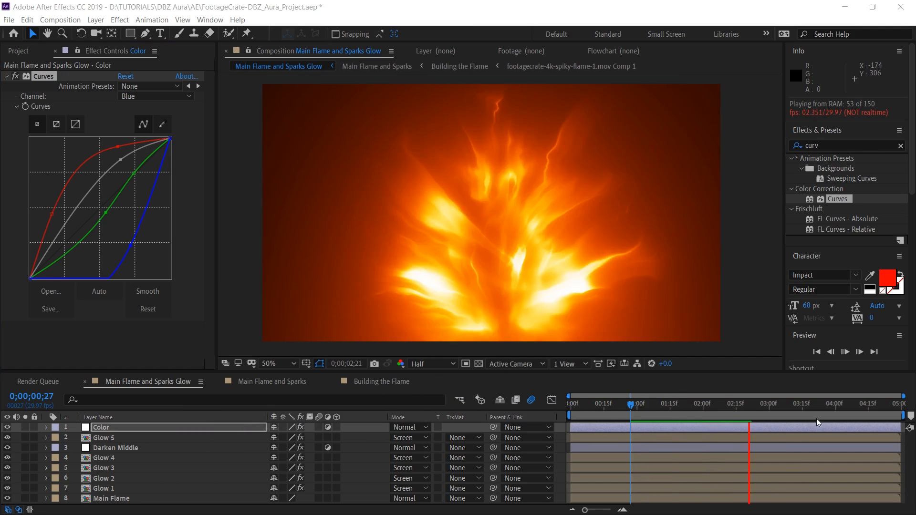
double_click(101, 499)
double_click(115, 427)
click(162, 461)
scroll(162, 460, down, 5)
scroll(161, 461, up, 6)
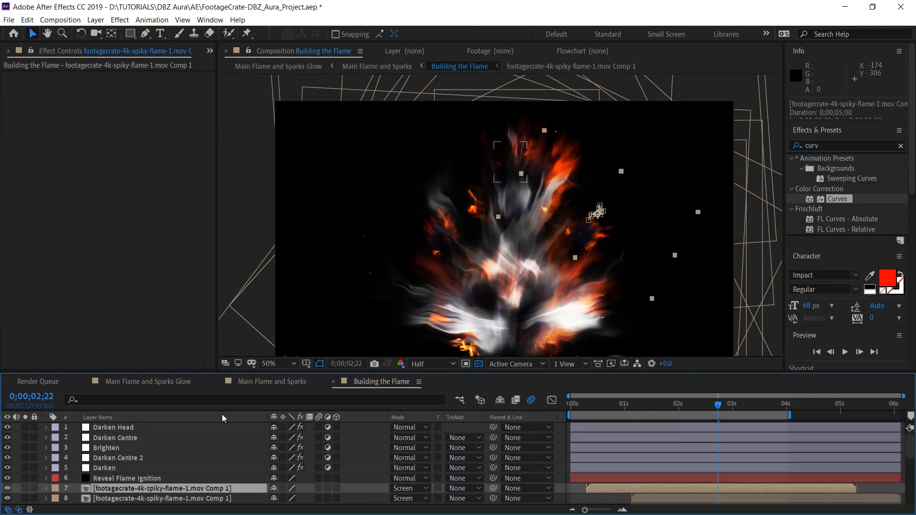
click(148, 381)
key(space)
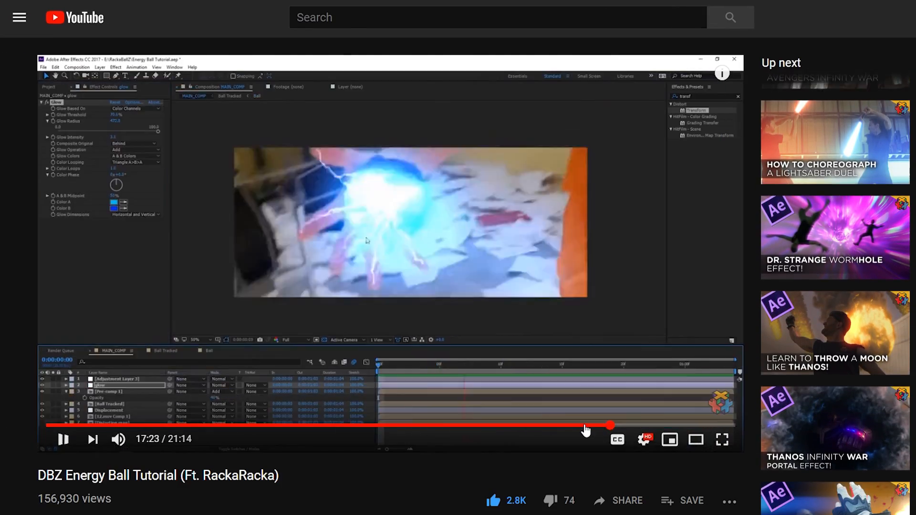
Step: Switch to YouTube and rewind the DBZ Energy Ball Tutorial video to the Advanced Lightning section at about 8:22
drag(586, 426, 278, 420)
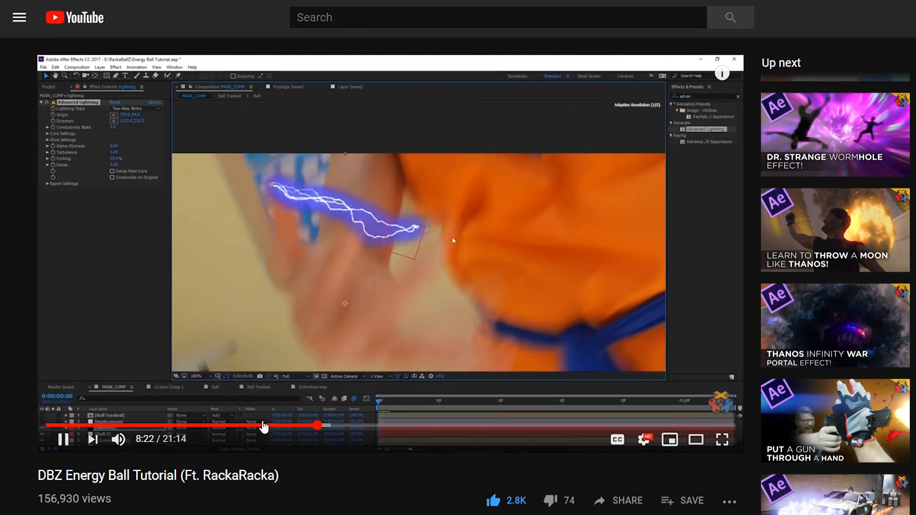